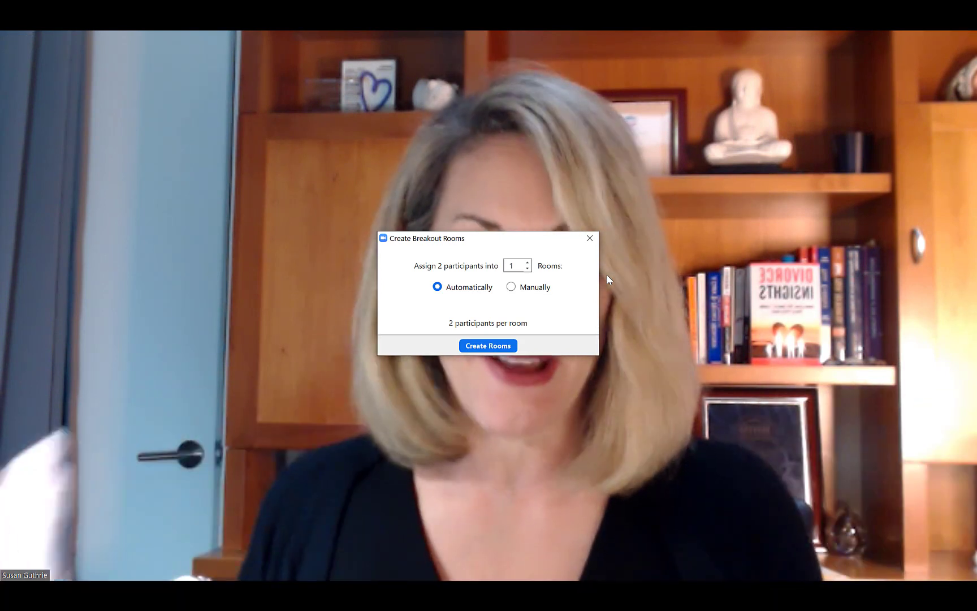
Create 4 breakout rooms with participants assigned manually
click(527, 263)
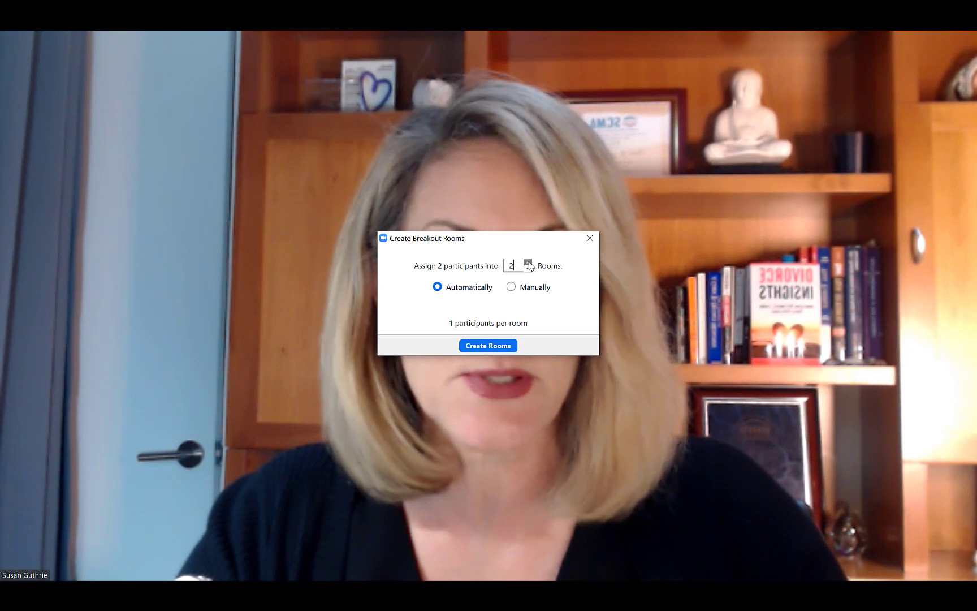
click(528, 263)
click(528, 263)
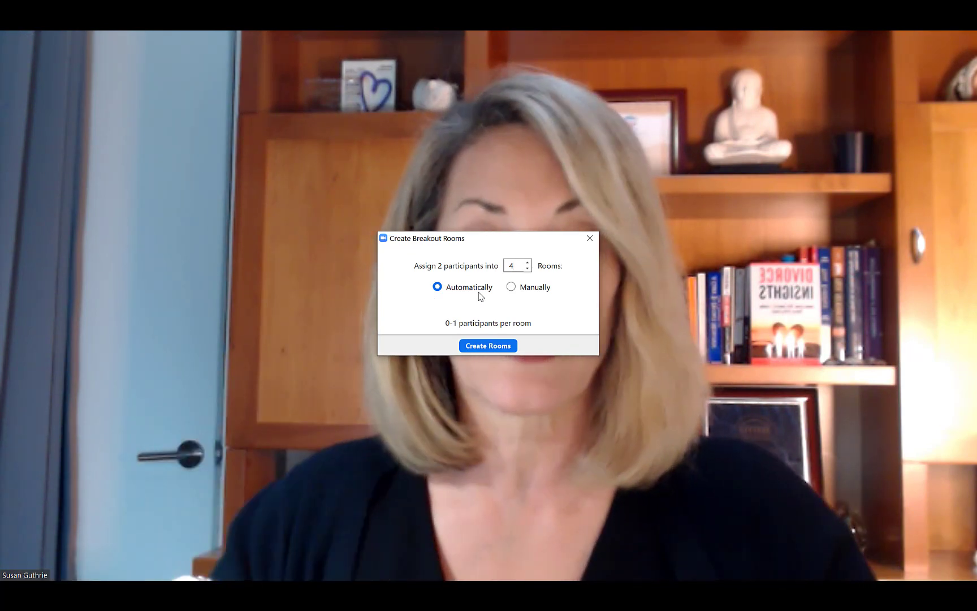
click(511, 288)
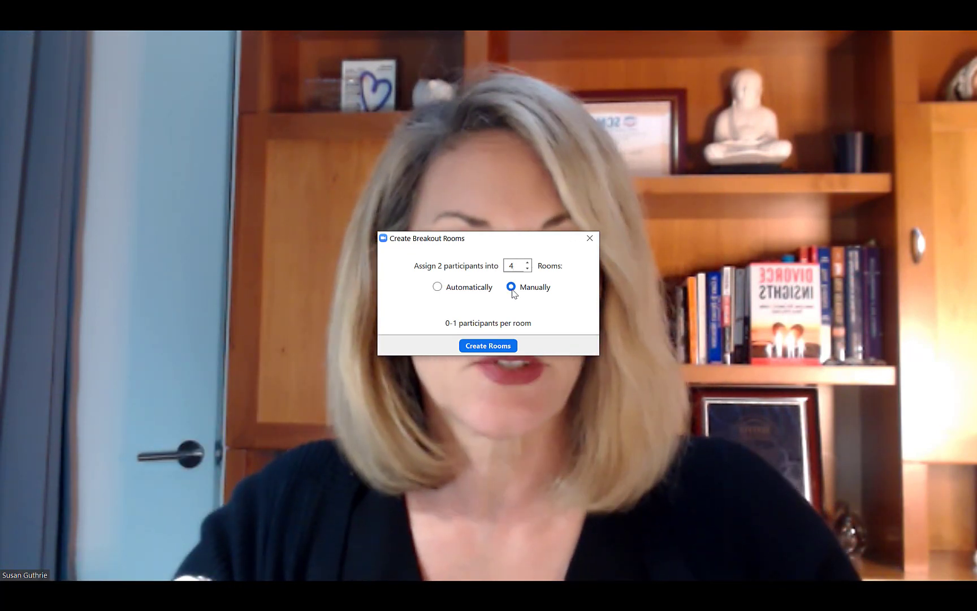
click(489, 346)
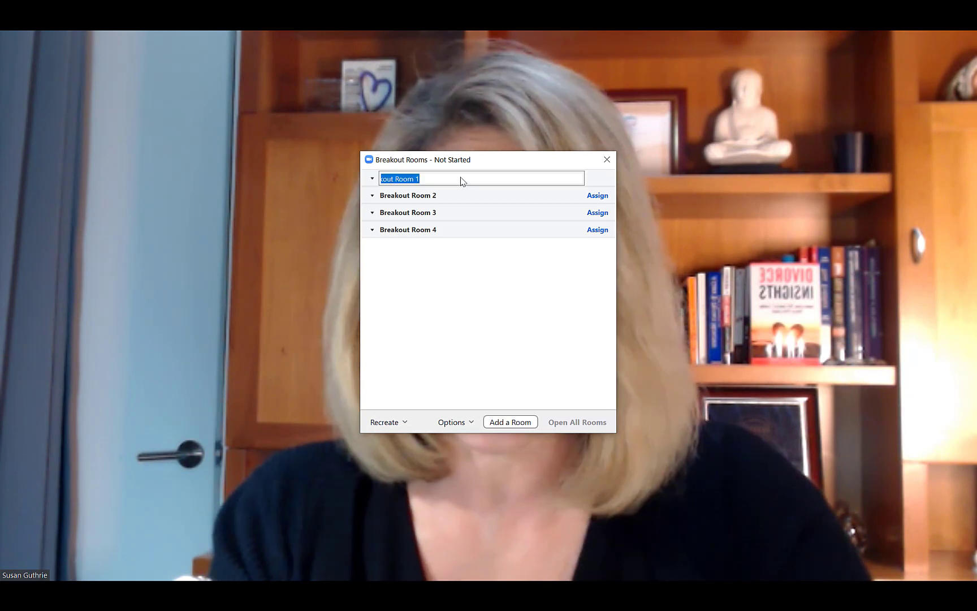
Rename the four rooms Plaintiff, Defendant, Coffee Room and Woodshed, and review the breakout room options
text(Plaintiff)
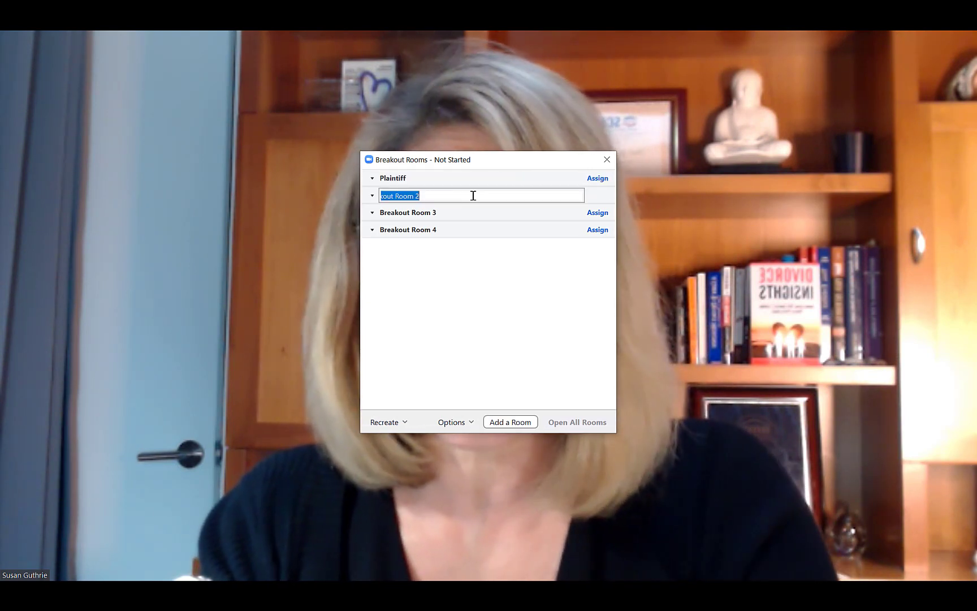
text(efendant)
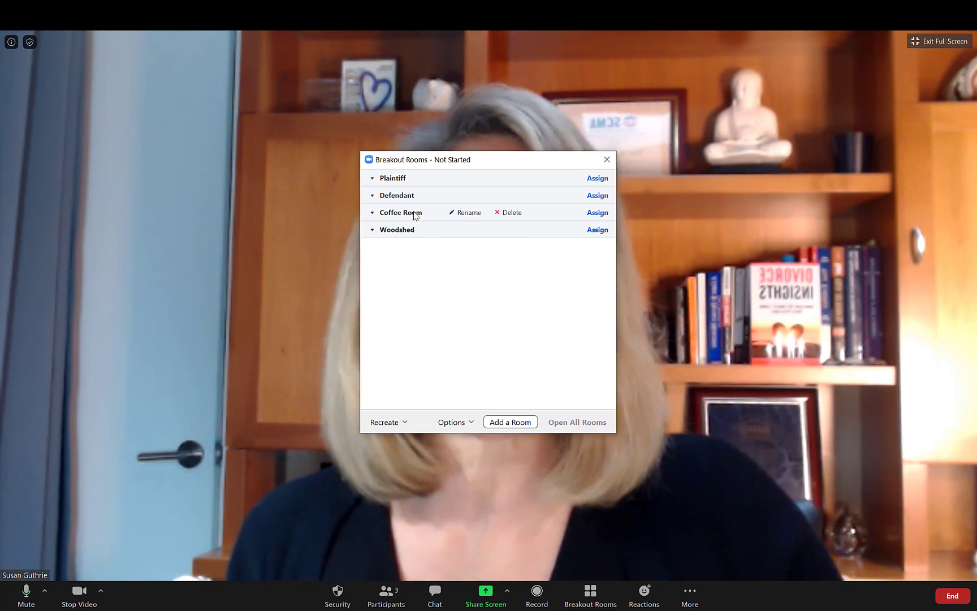
mouse_move(409, 228)
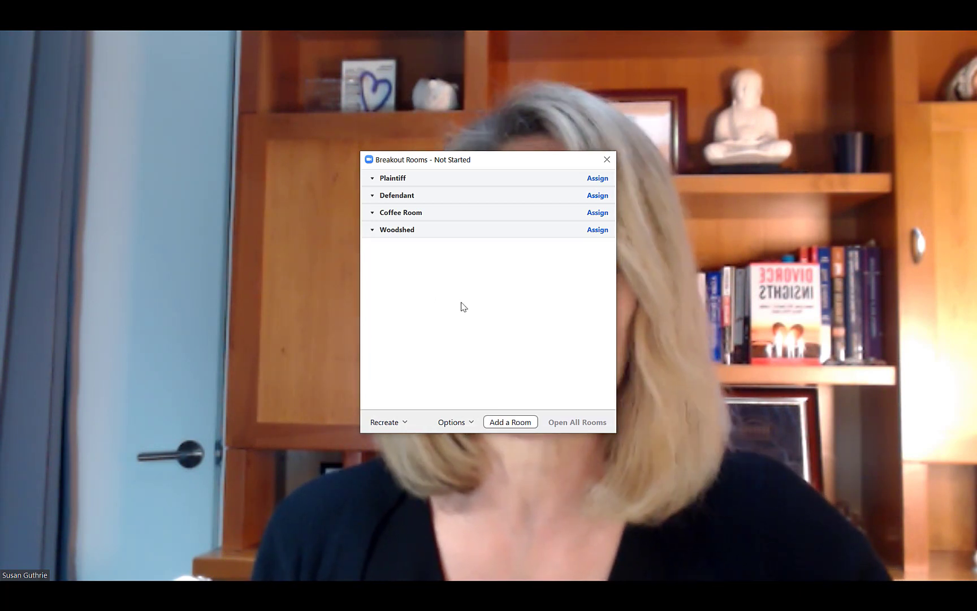
click(451, 423)
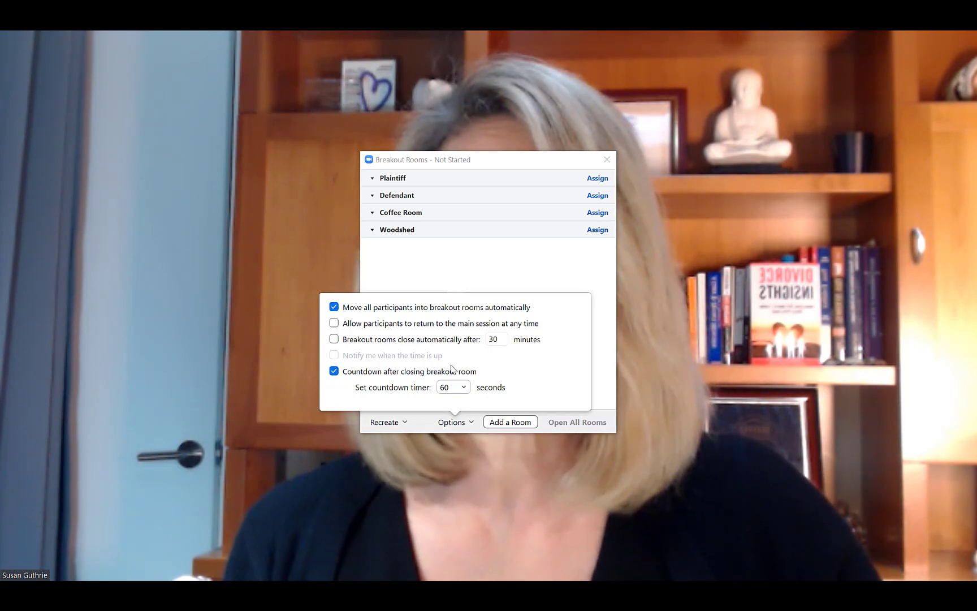
click(641, 352)
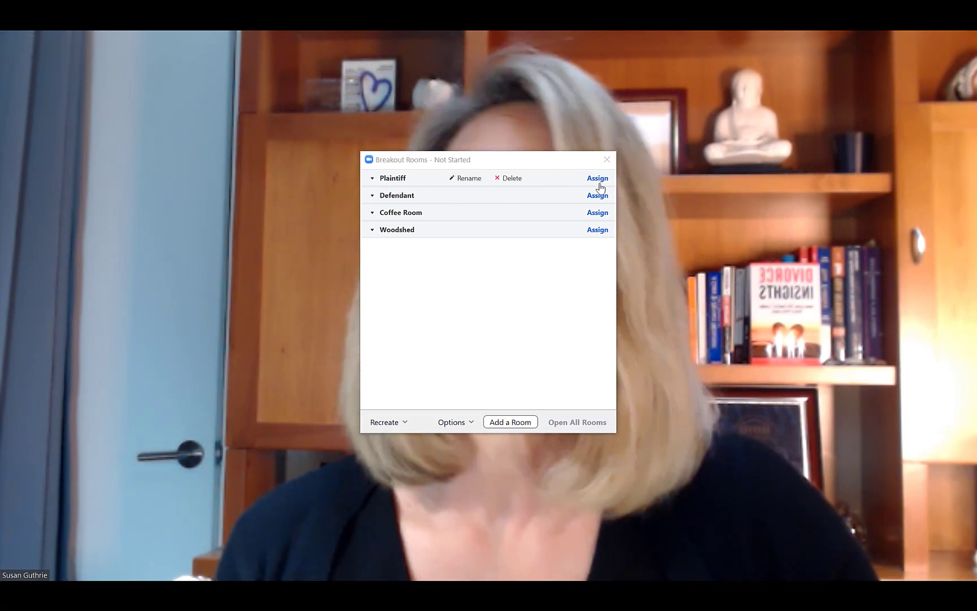
Assign the Plaintiff participant to the Plaintiff room and the Defendant participant to the Defendant room, and close the breakout room setup
click(599, 182)
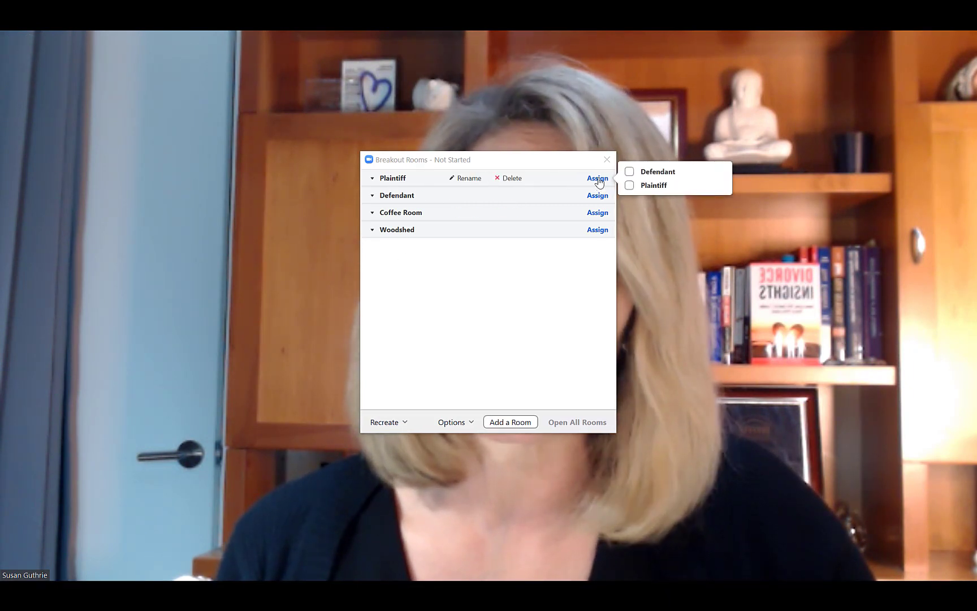
click(674, 187)
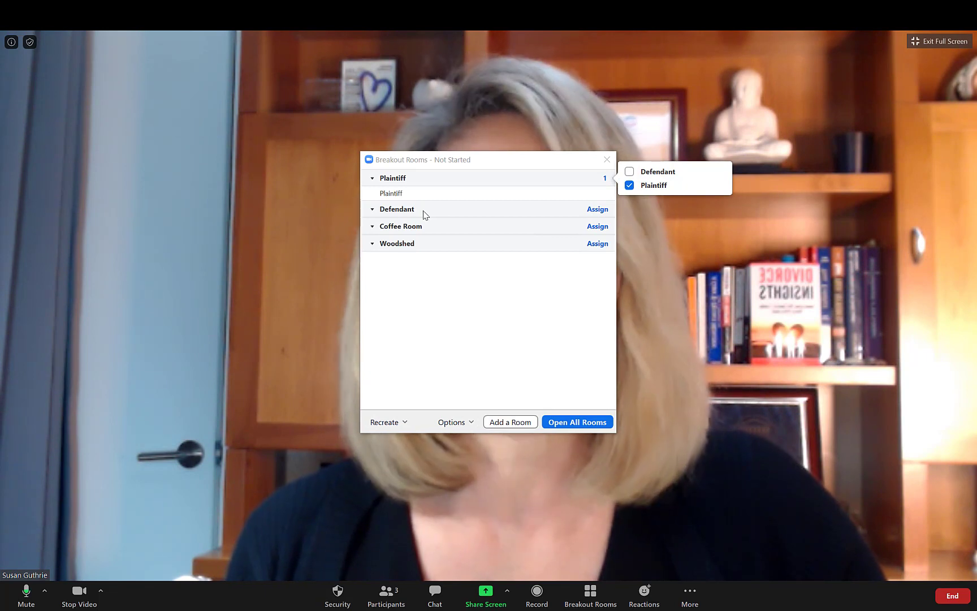
click(421, 215)
click(600, 212)
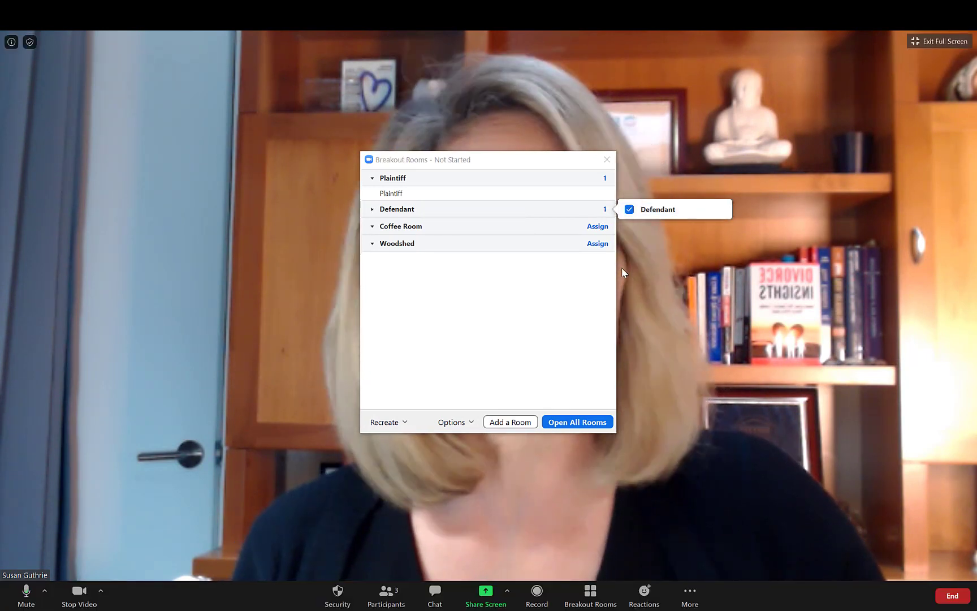
click(586, 275)
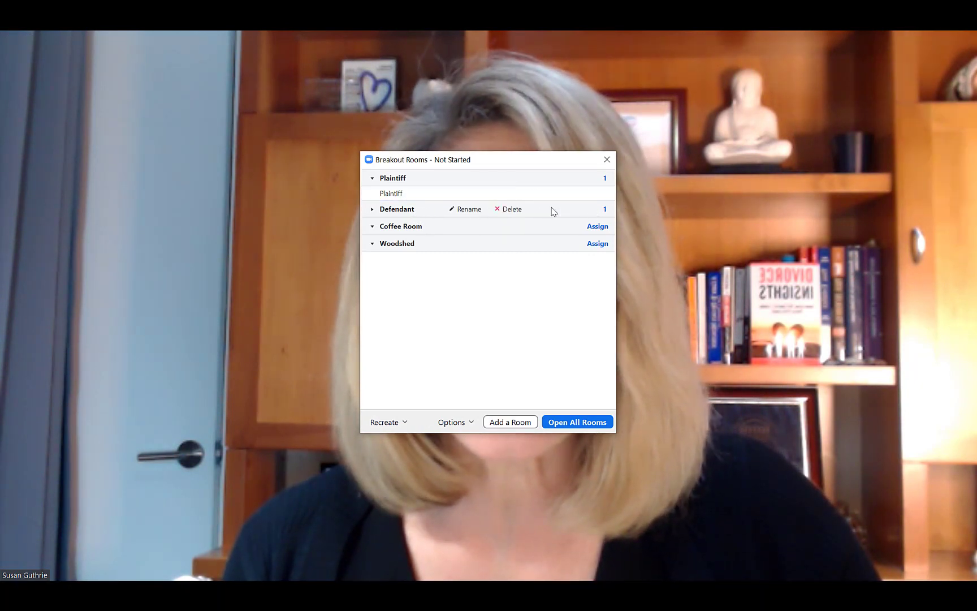
click(399, 211)
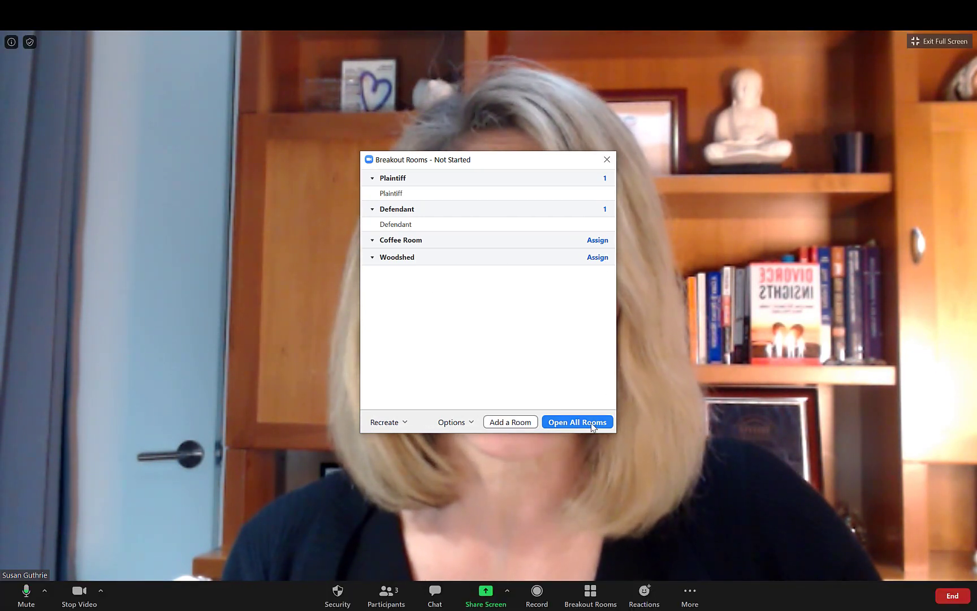
click(608, 160)
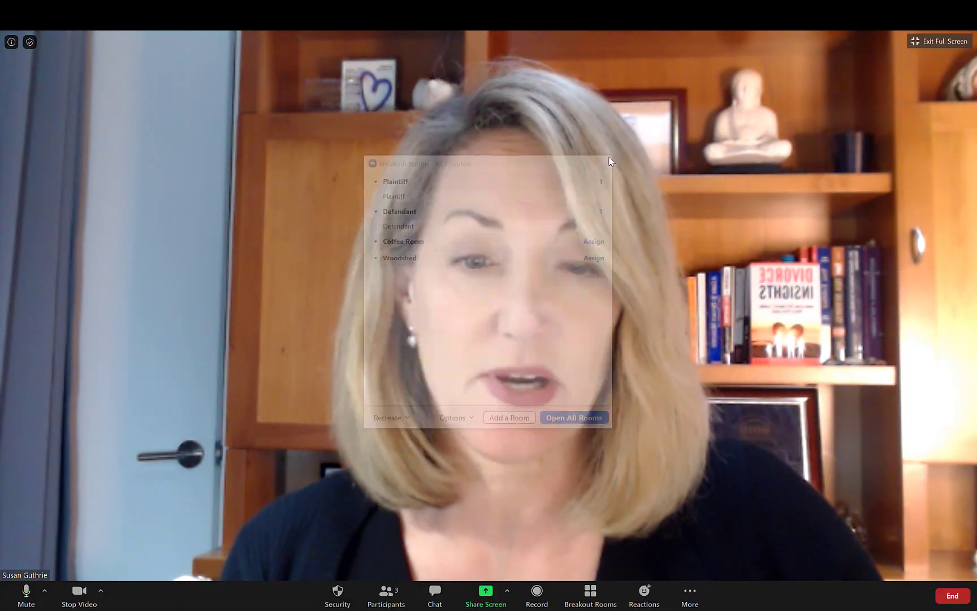
Show the participant list and admit the Plaintiff from the waiting room
click(386, 595)
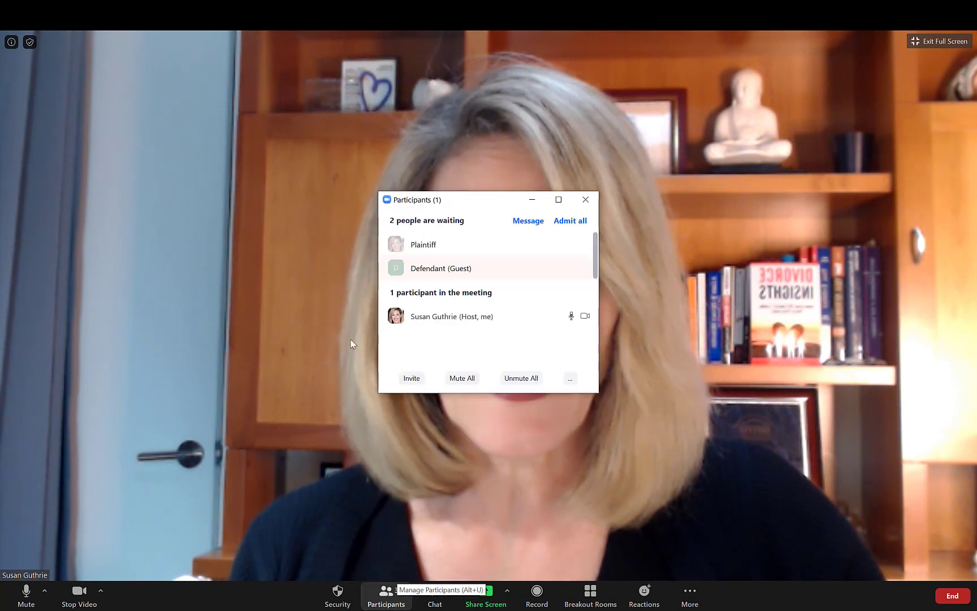
mouse_move(537, 278)
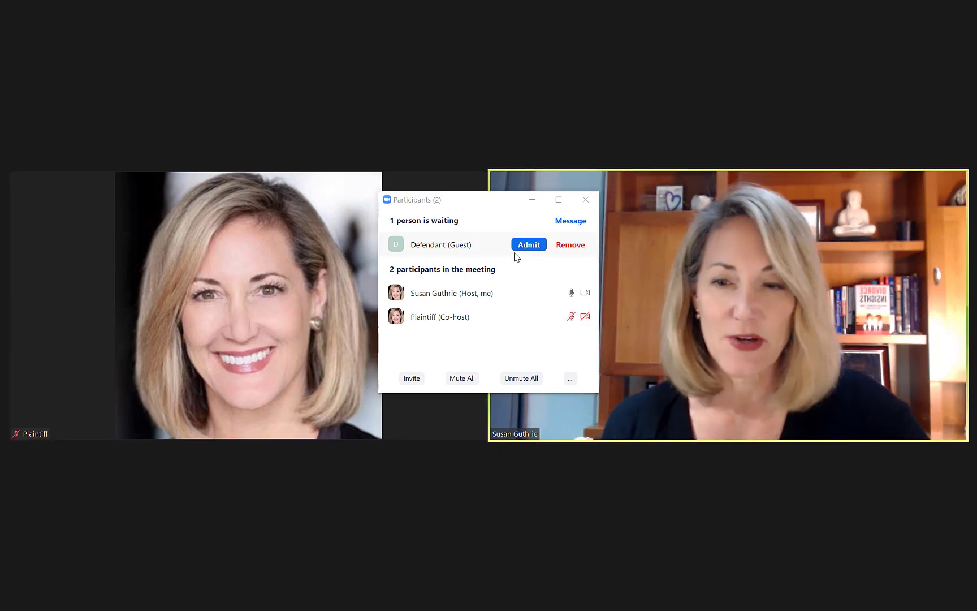
click(516, 249)
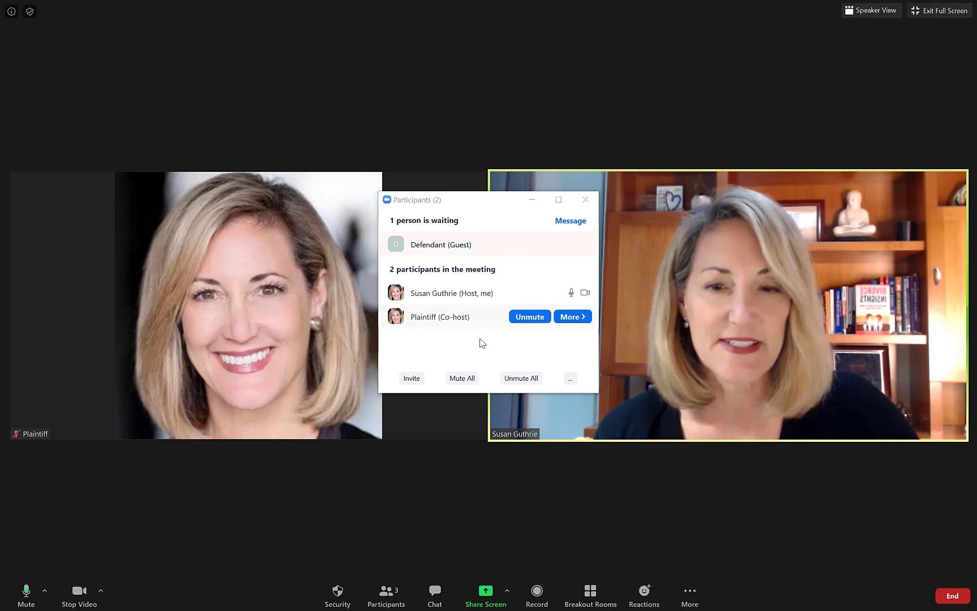
Withdraw the Plaintiff's co-host permission and put the Plaintiff back in the waiting room
mouse_move(439, 423)
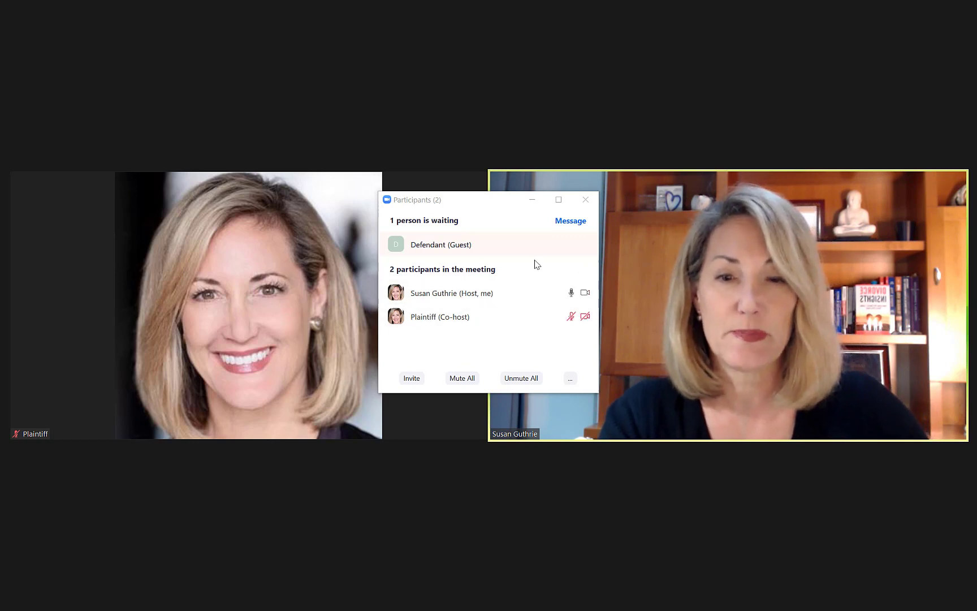
mouse_move(521, 322)
click(572, 318)
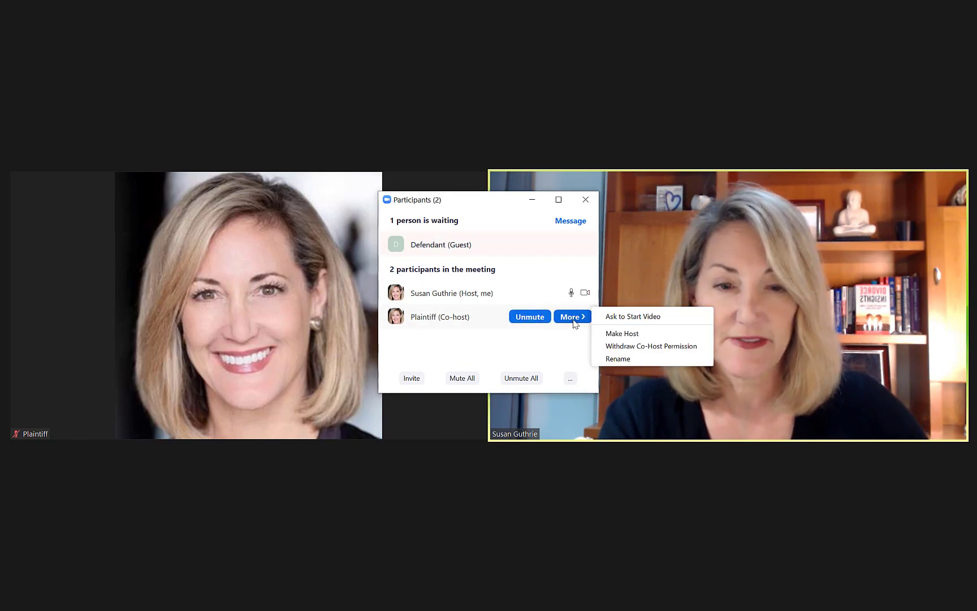
click(627, 345)
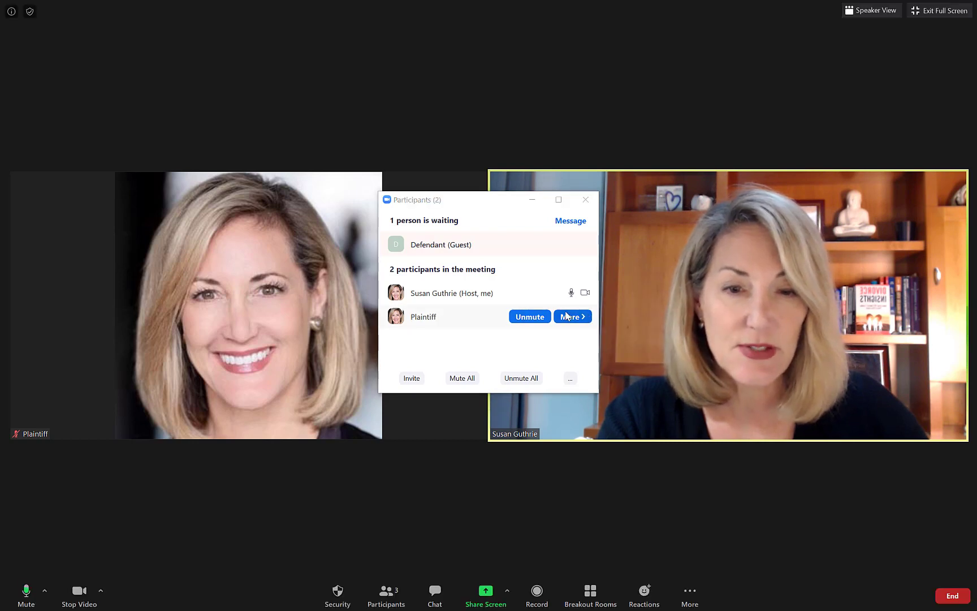
click(564, 314)
click(644, 384)
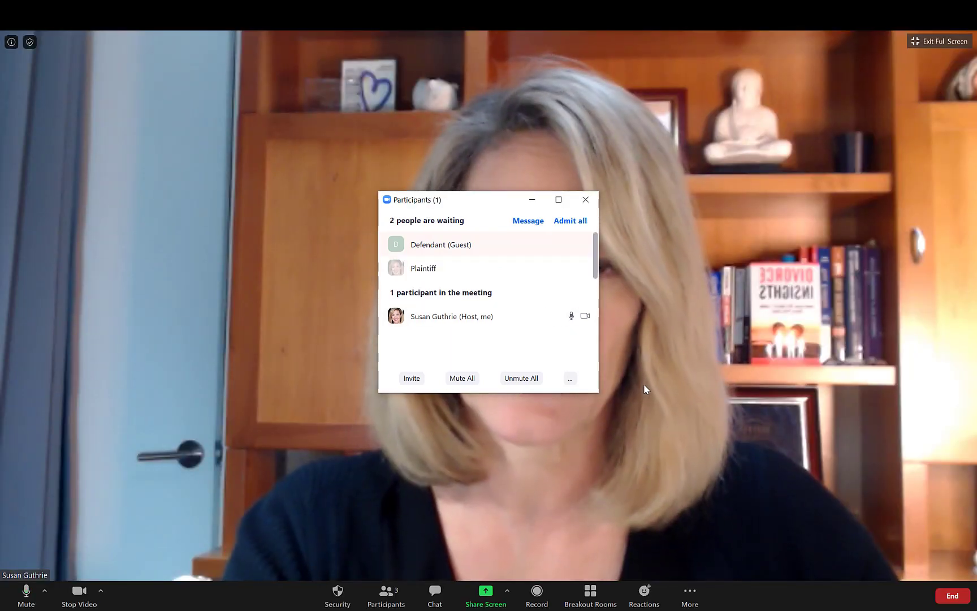
Admit the Defendant from the waiting room and look over the actions available for that participant
mouse_move(498, 255)
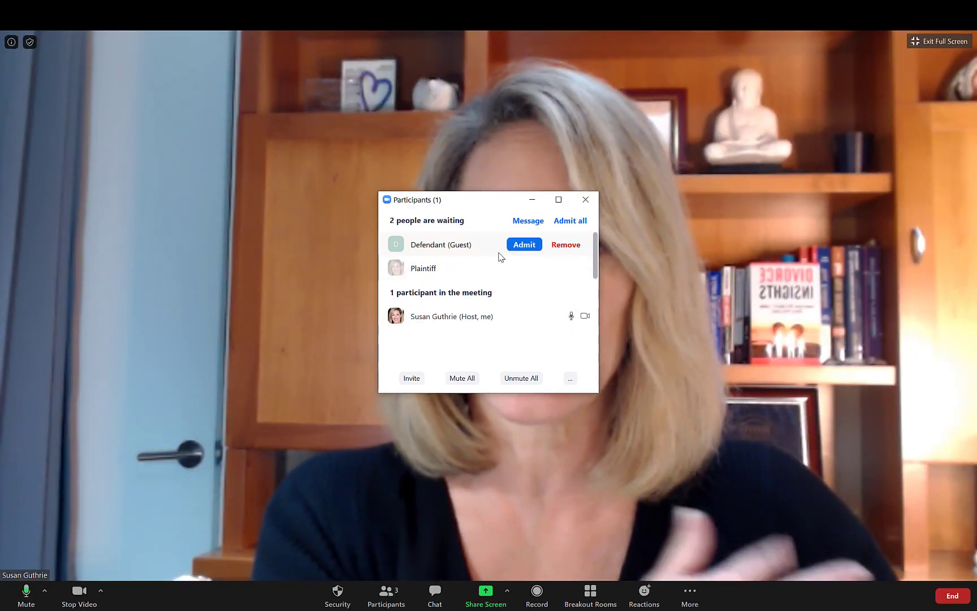
click(526, 246)
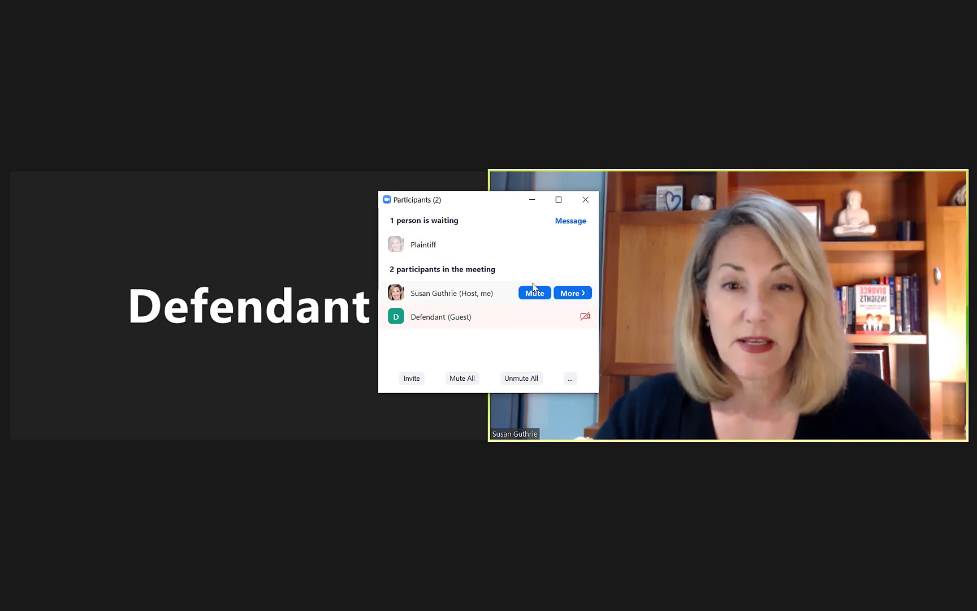
click(570, 319)
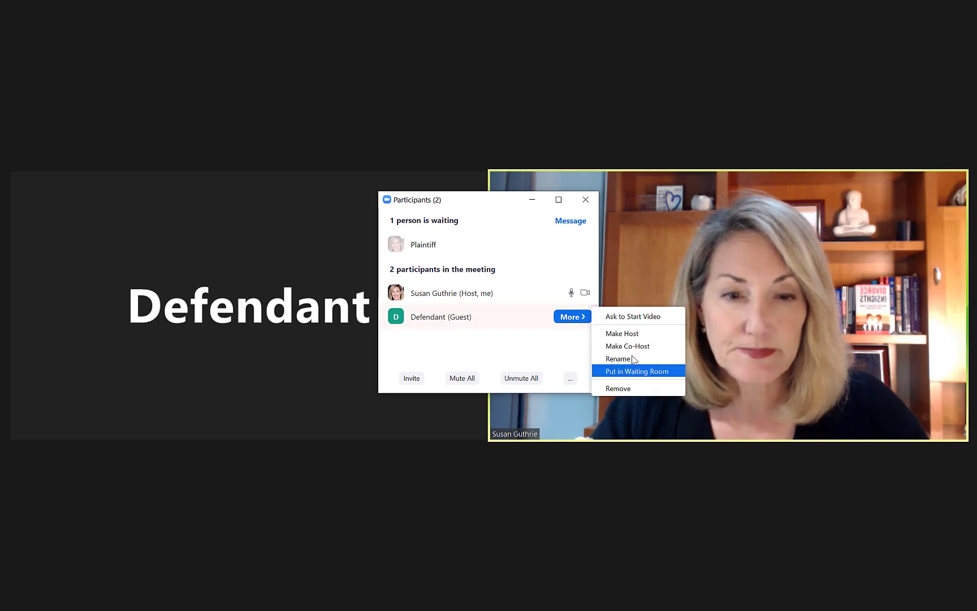
click(572, 347)
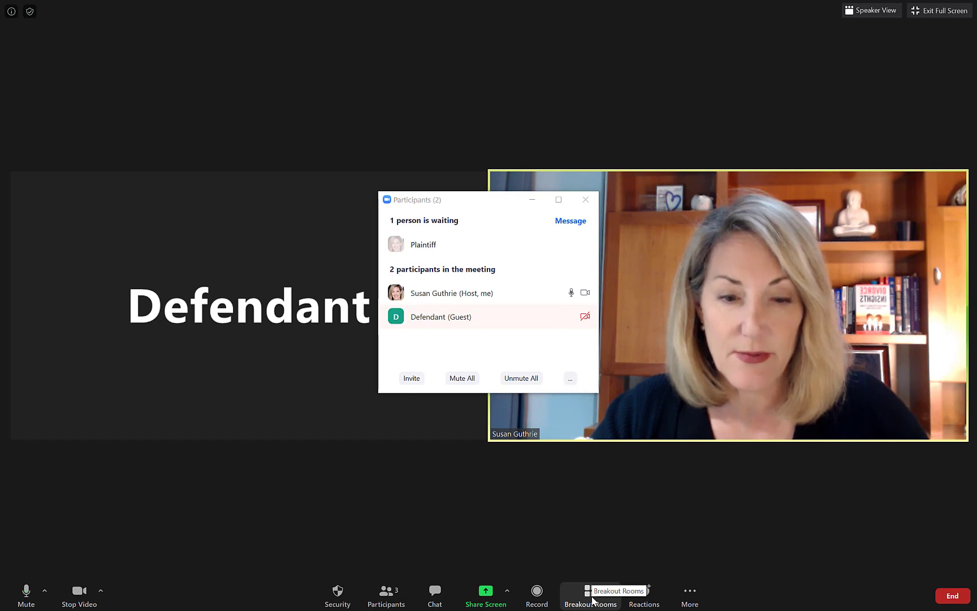
Open all breakout rooms, and admit the waiting Plaintiff so they go to their assigned room
click(591, 593)
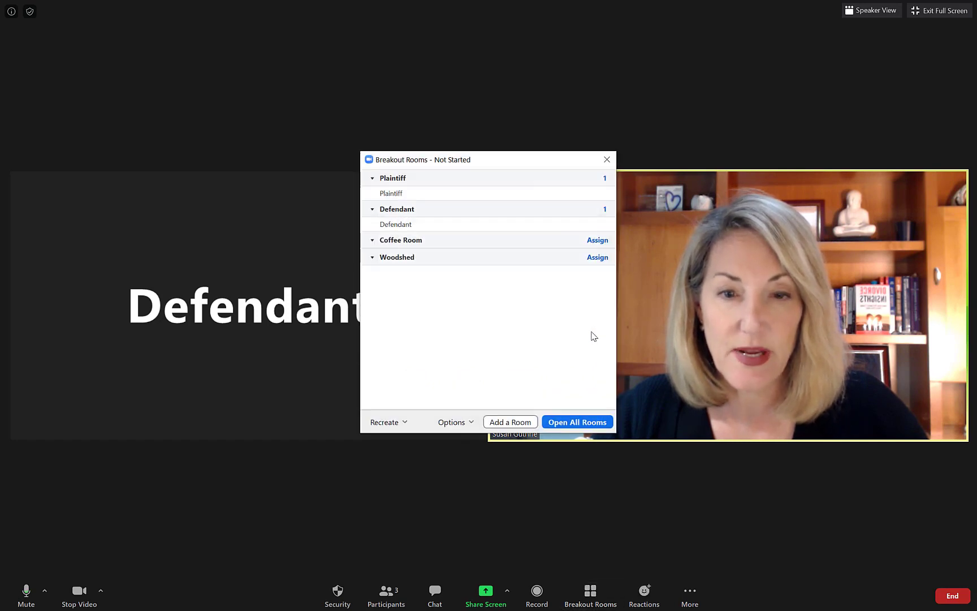
click(584, 425)
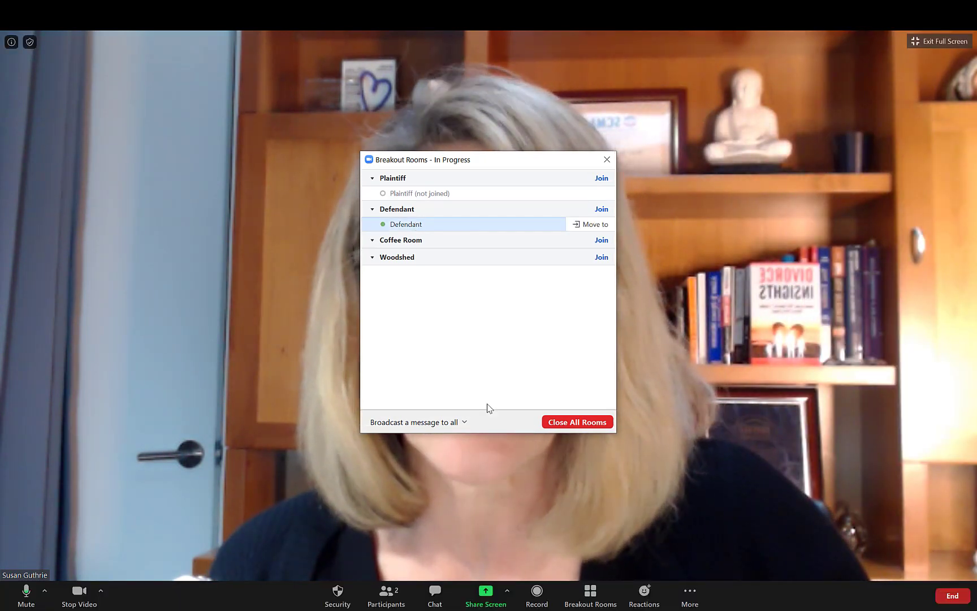
click(386, 594)
click(526, 244)
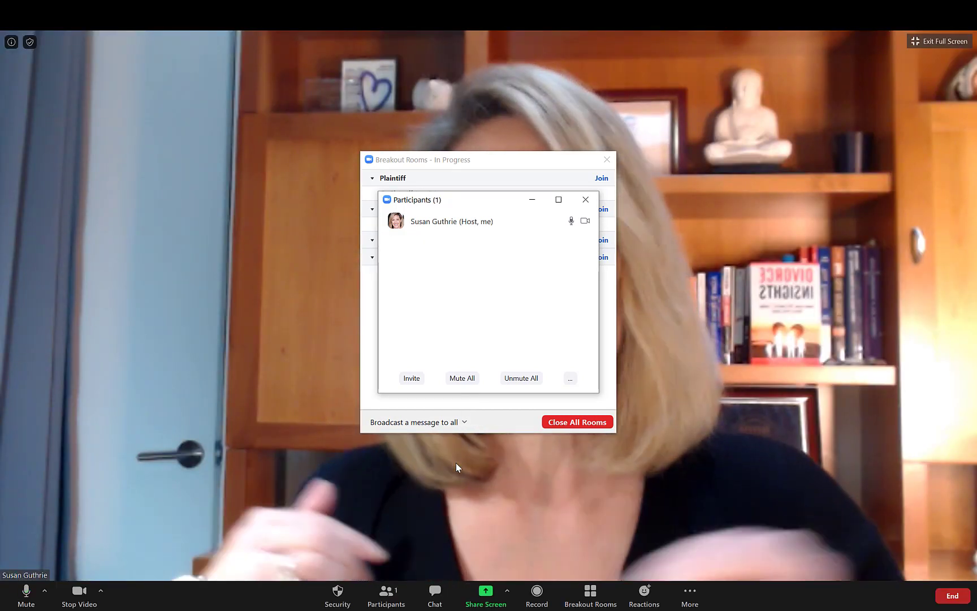
click(585, 199)
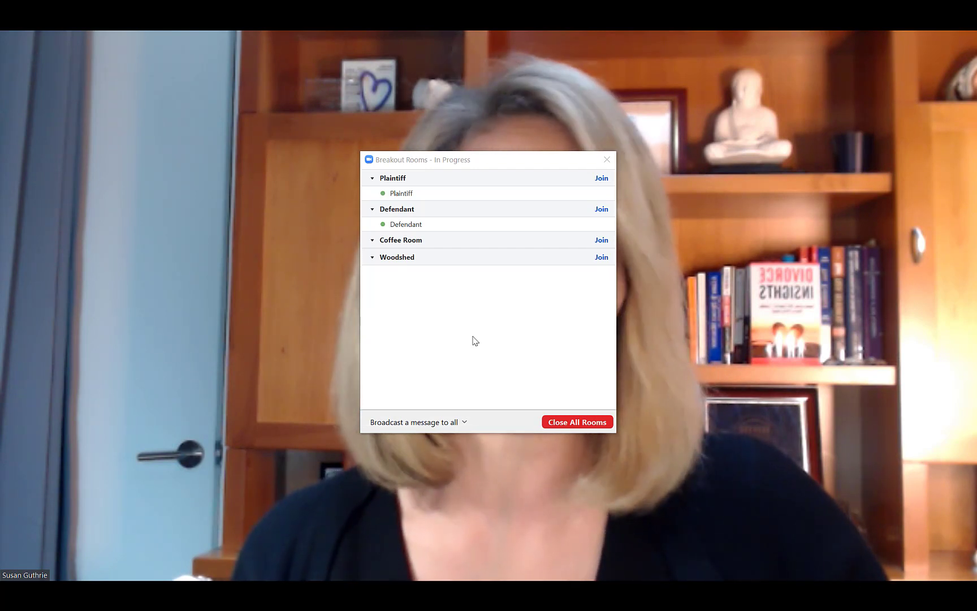
Broadcast a message to all breakout rooms announcing that the mediator is going to join the named female party now in her breakout room
mouse_move(424, 194)
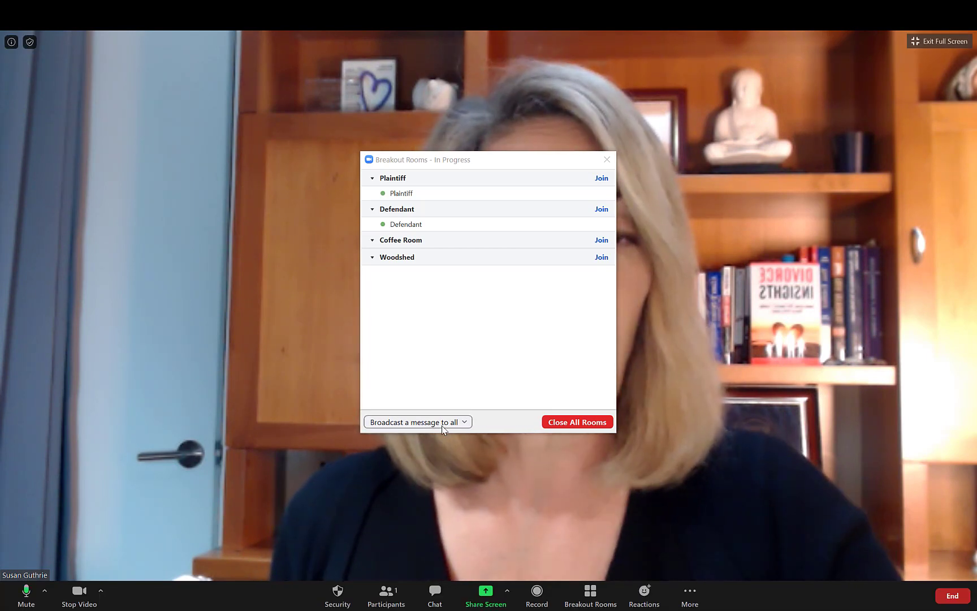
click(442, 426)
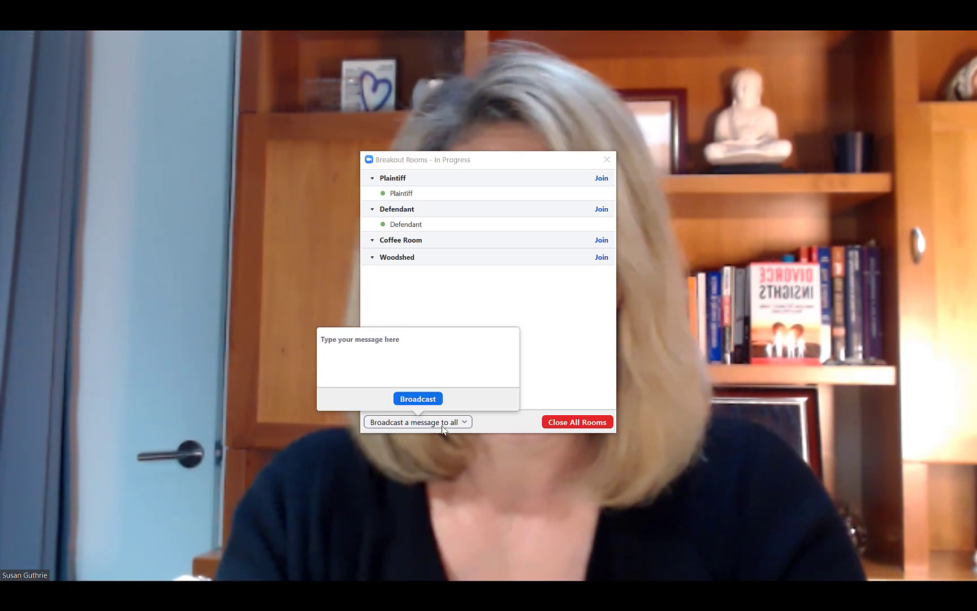
text(I am going to)
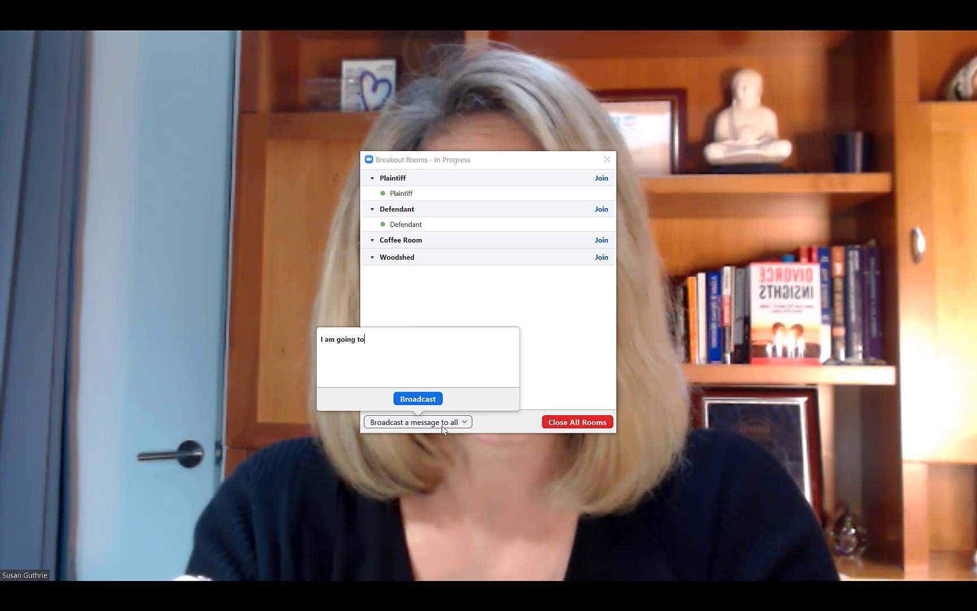
text( join Ms)
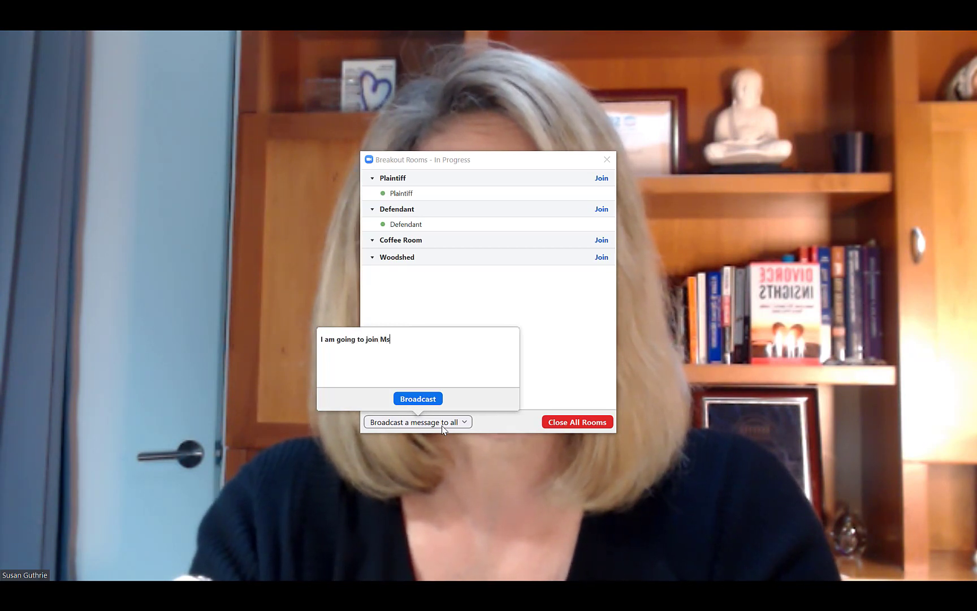
text(. Green now)
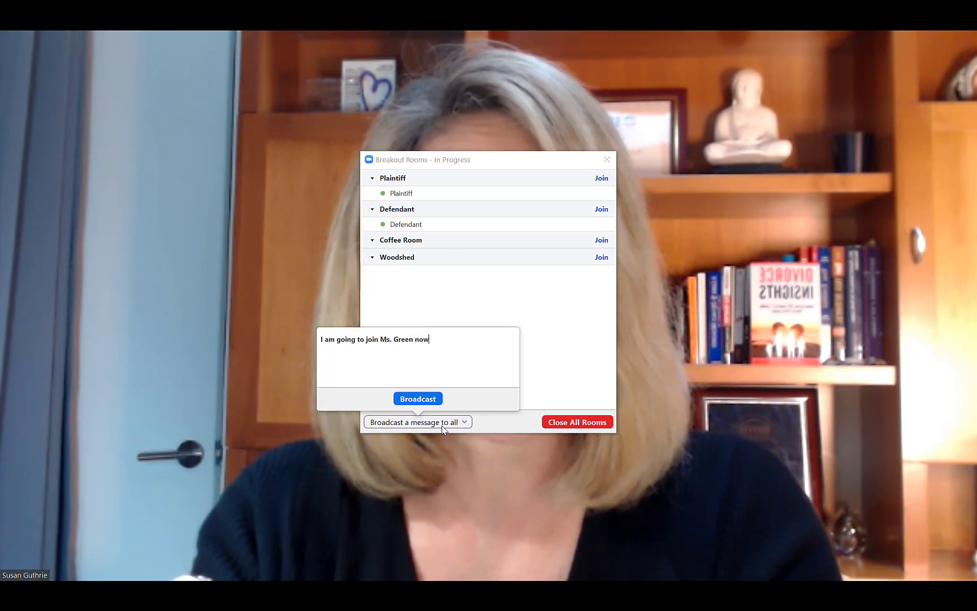
text( in her break)
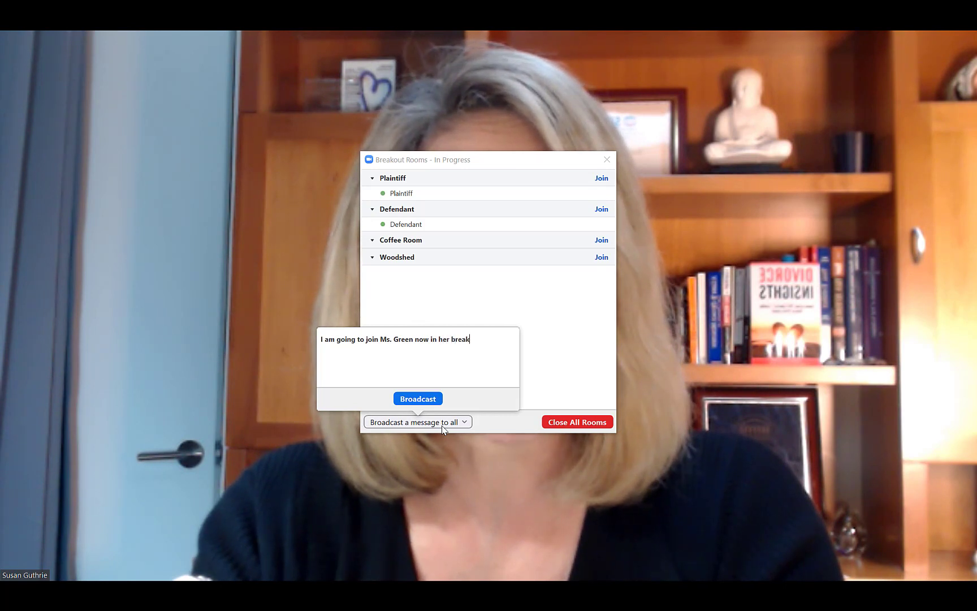
text(out room.)
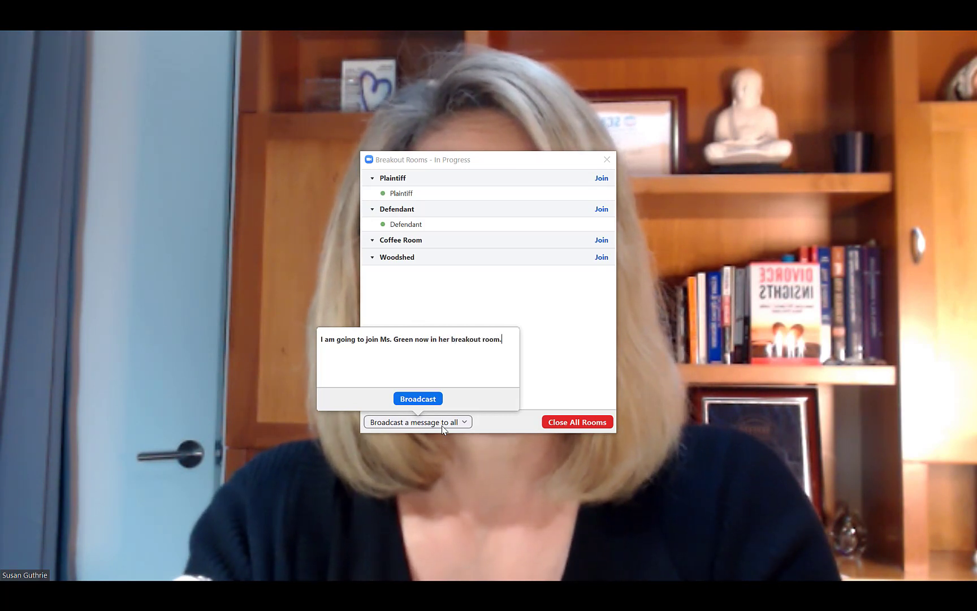
click(428, 401)
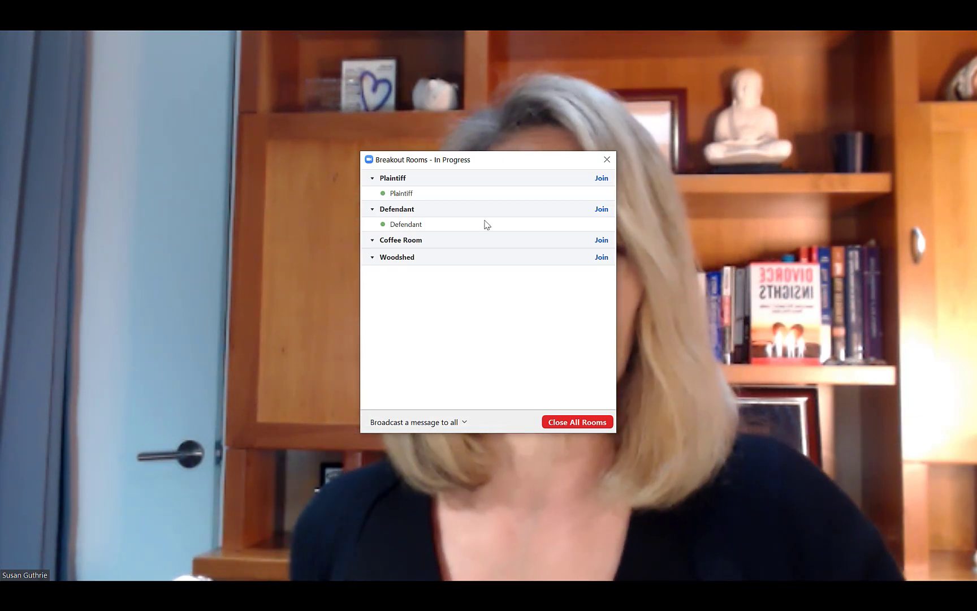
Join the Plaintiff breakout room, look over its participant list and close the list
mouse_move(563, 193)
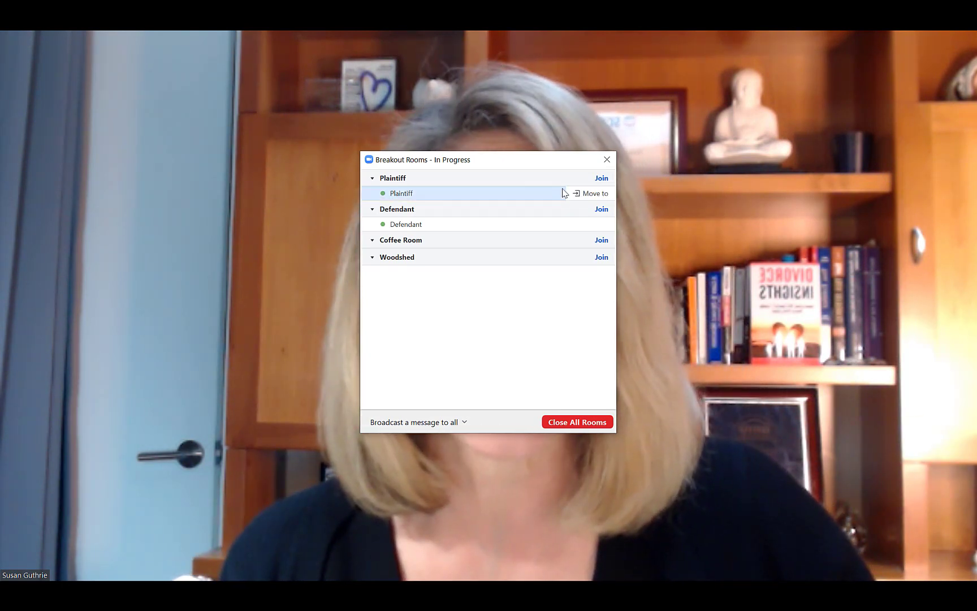
click(599, 178)
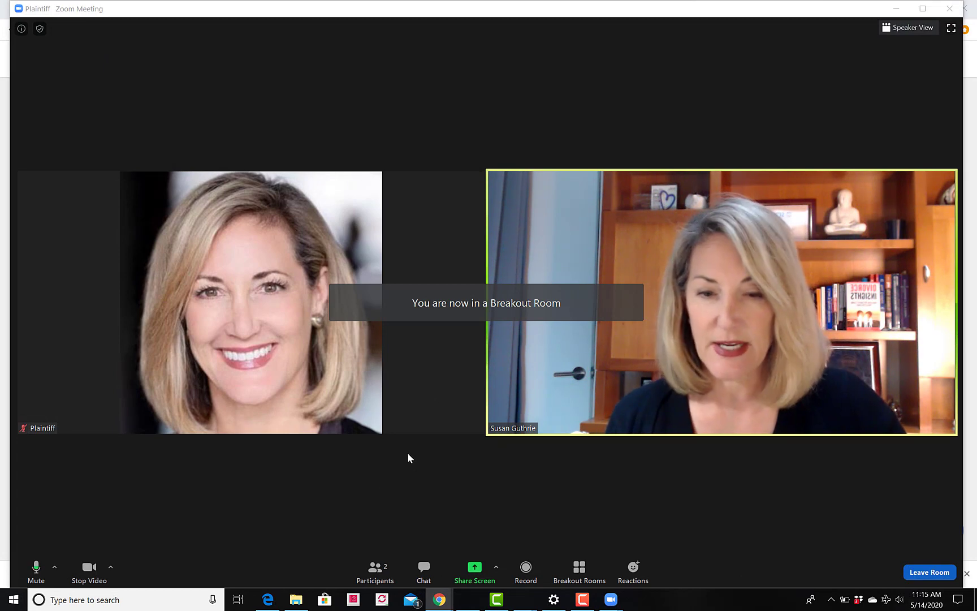
click(376, 573)
mouse_move(838, 85)
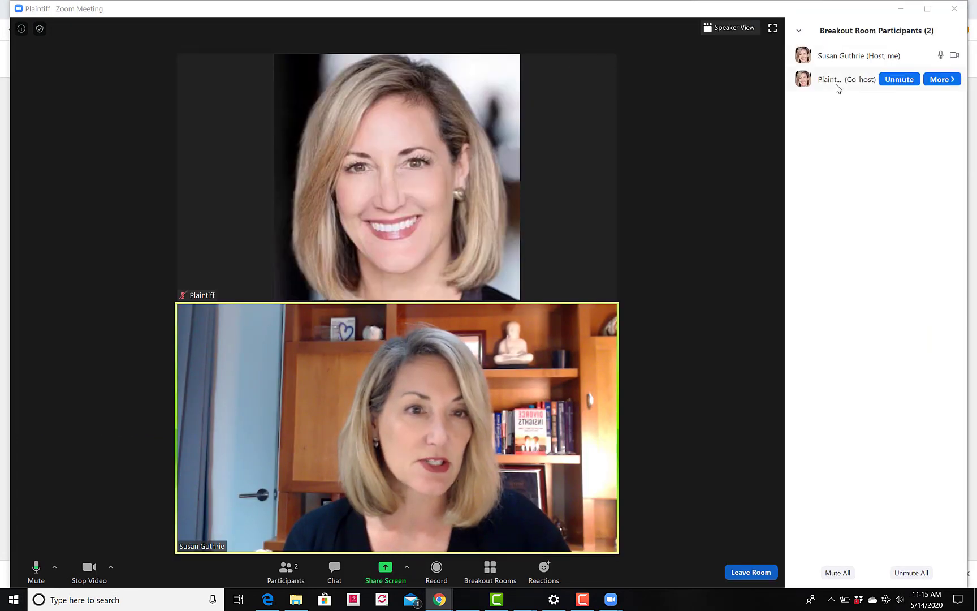
click(800, 33)
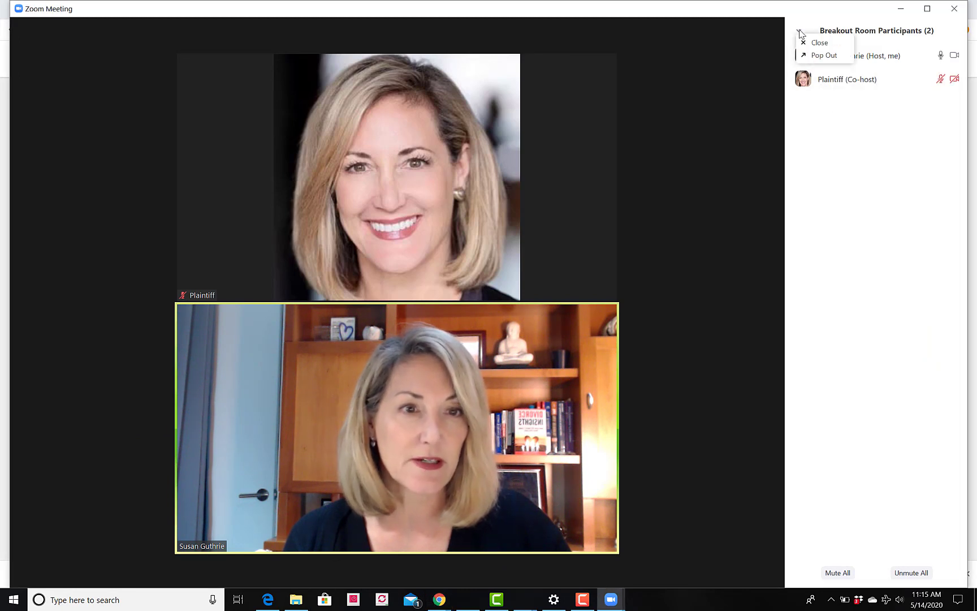
click(814, 39)
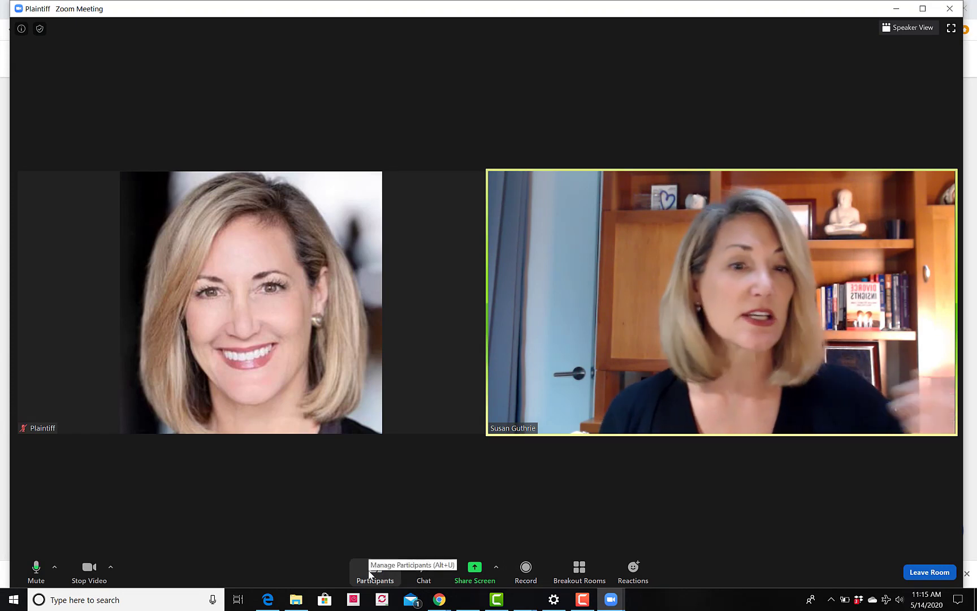
Look over the available screen-sharing sources without sharing, and leave the Plaintiff breakout room for the main session
click(482, 578)
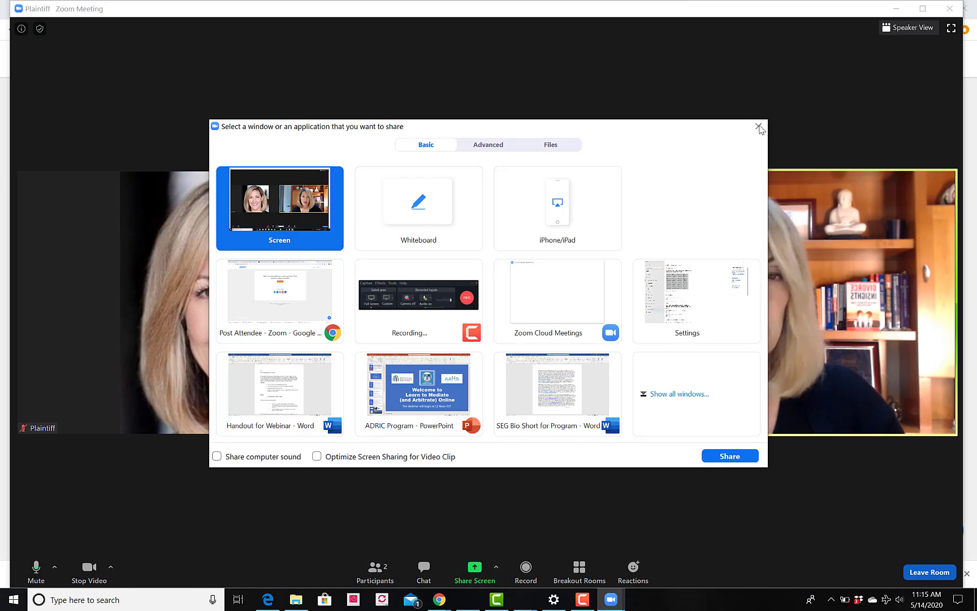
click(756, 126)
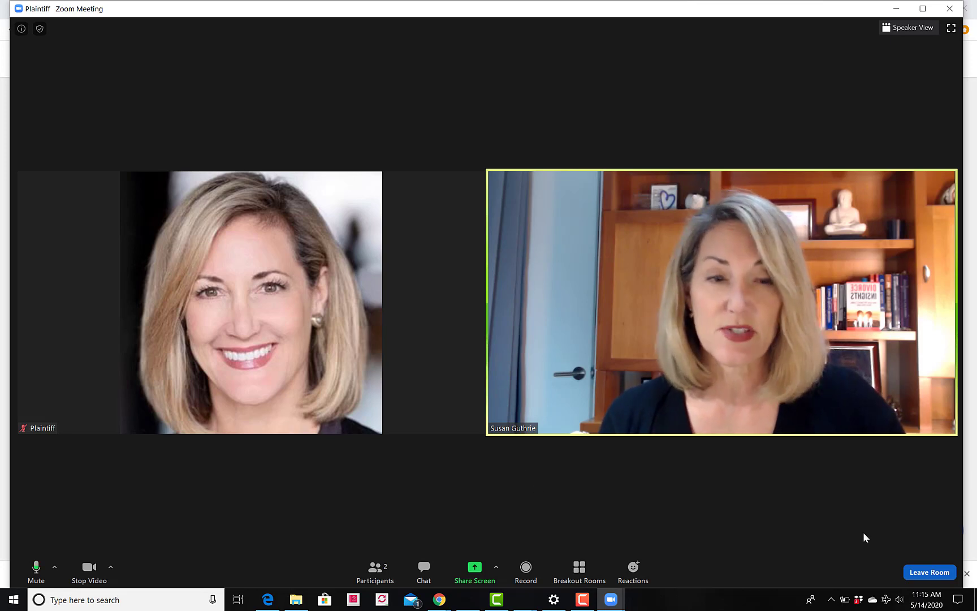
click(930, 572)
click(898, 540)
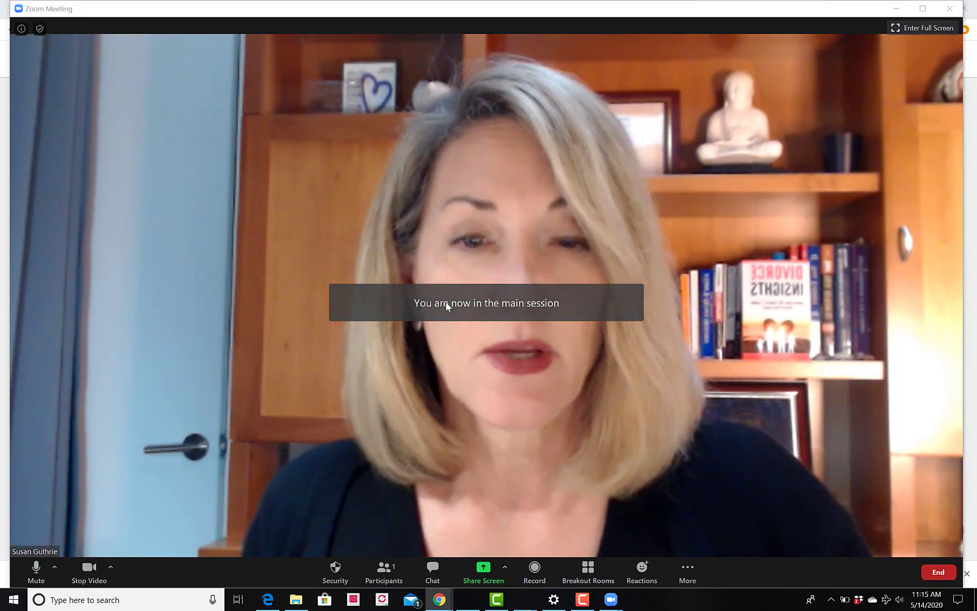
Join the Defendant breakout room and leave it again to return to the main session
click(589, 578)
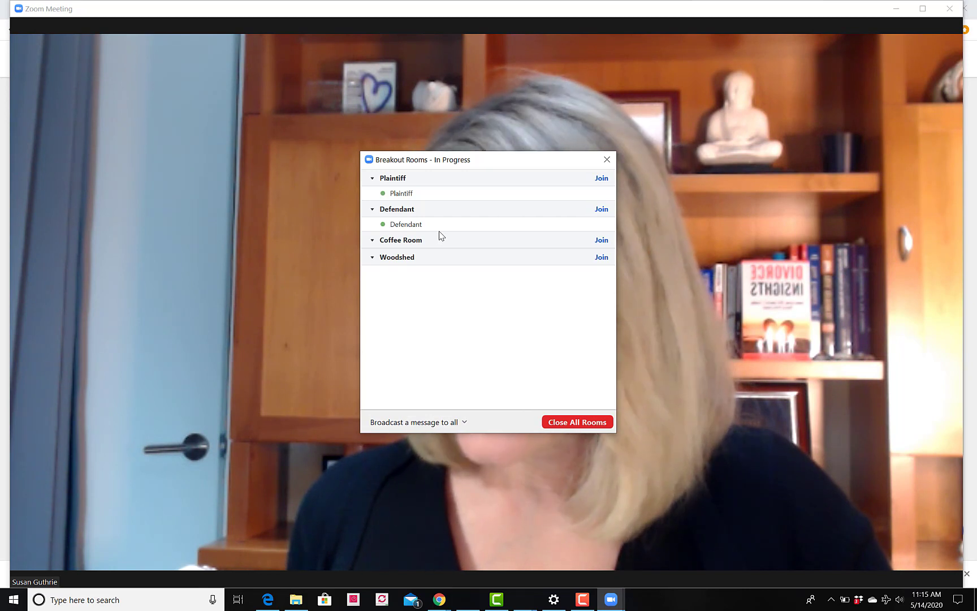
mouse_move(453, 191)
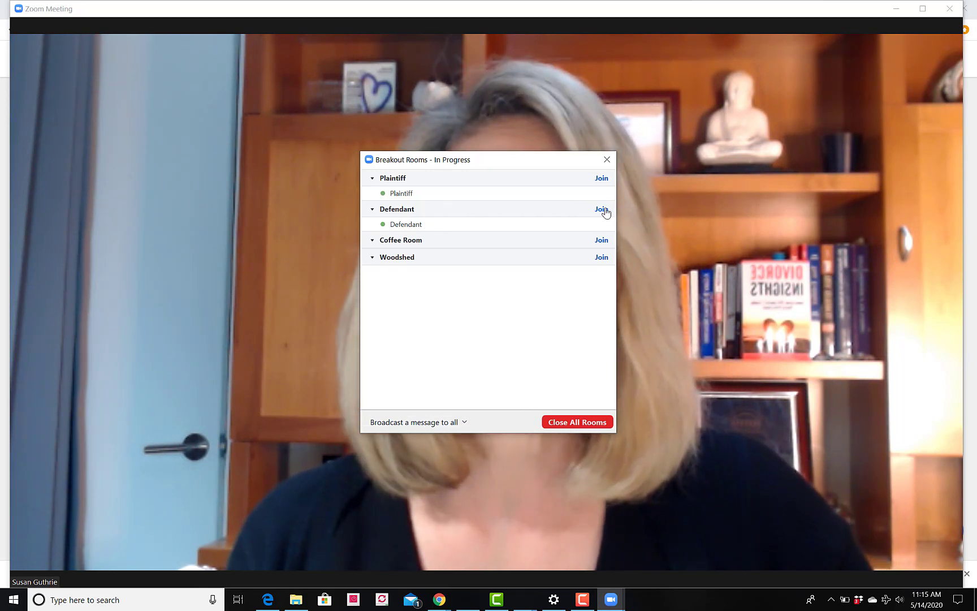
click(603, 210)
click(639, 217)
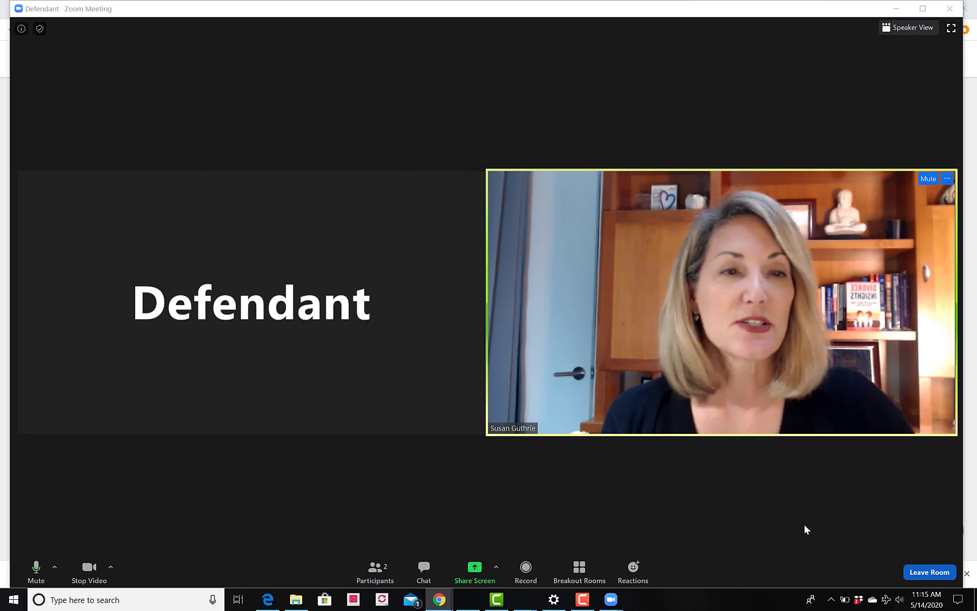
click(930, 570)
click(913, 544)
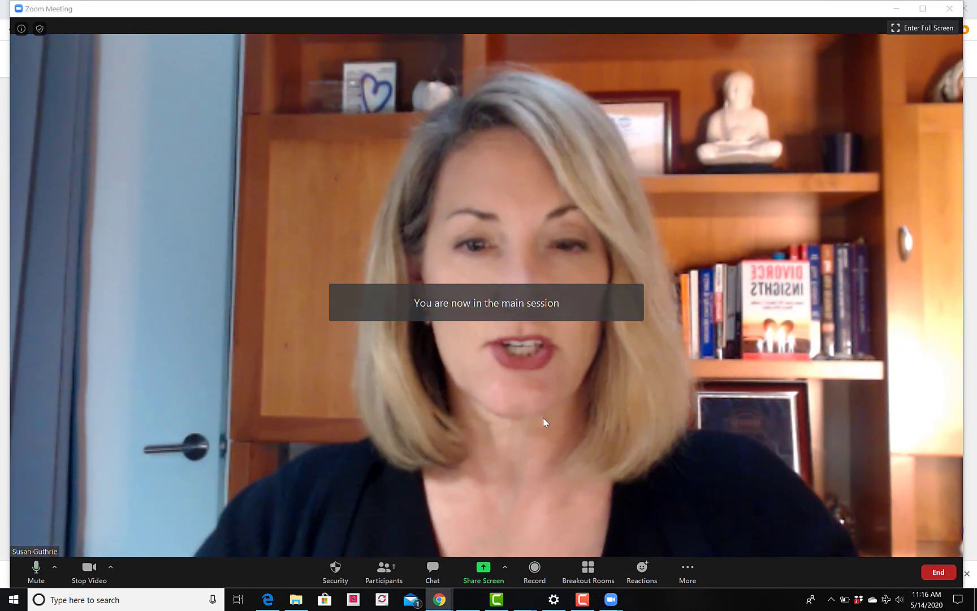
Move both the Plaintiff and the Defendant from their own breakout rooms to the Coffee Room
click(588, 570)
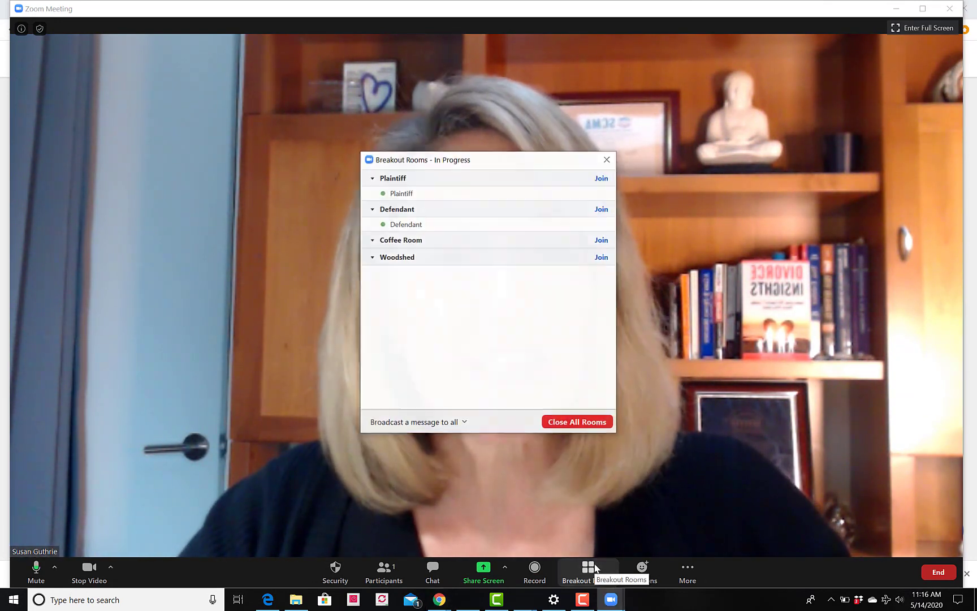
mouse_move(423, 199)
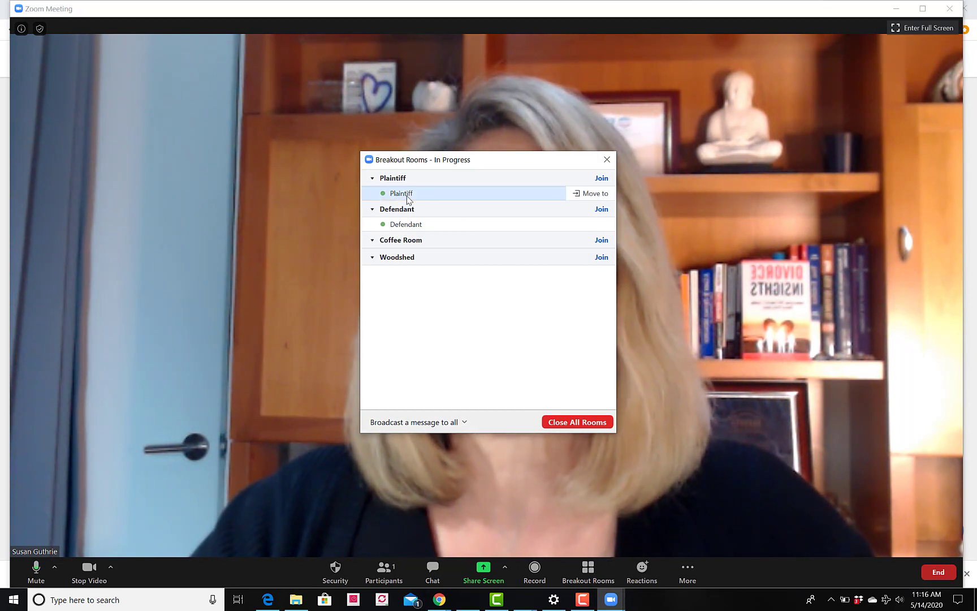
mouse_move(447, 224)
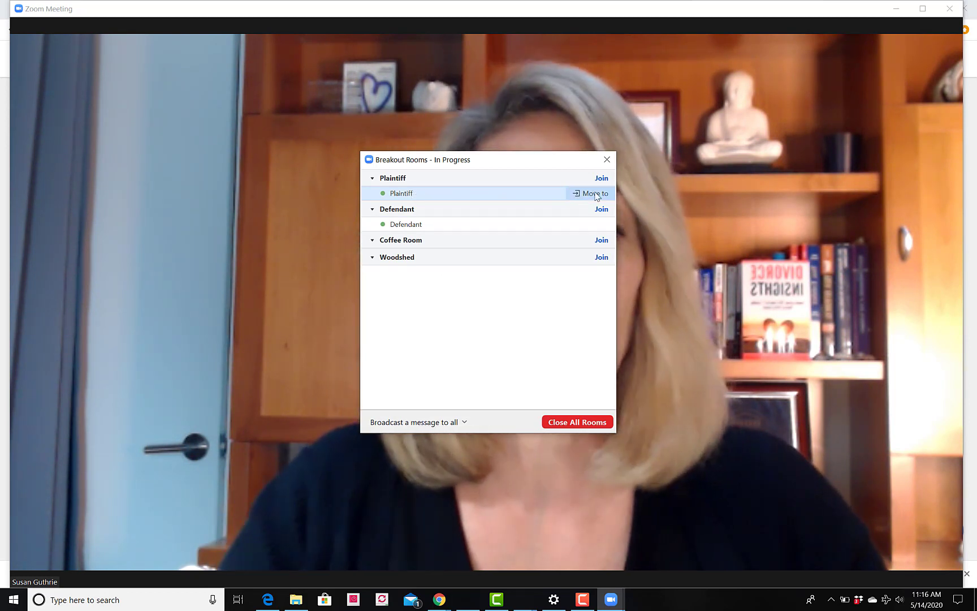
click(590, 194)
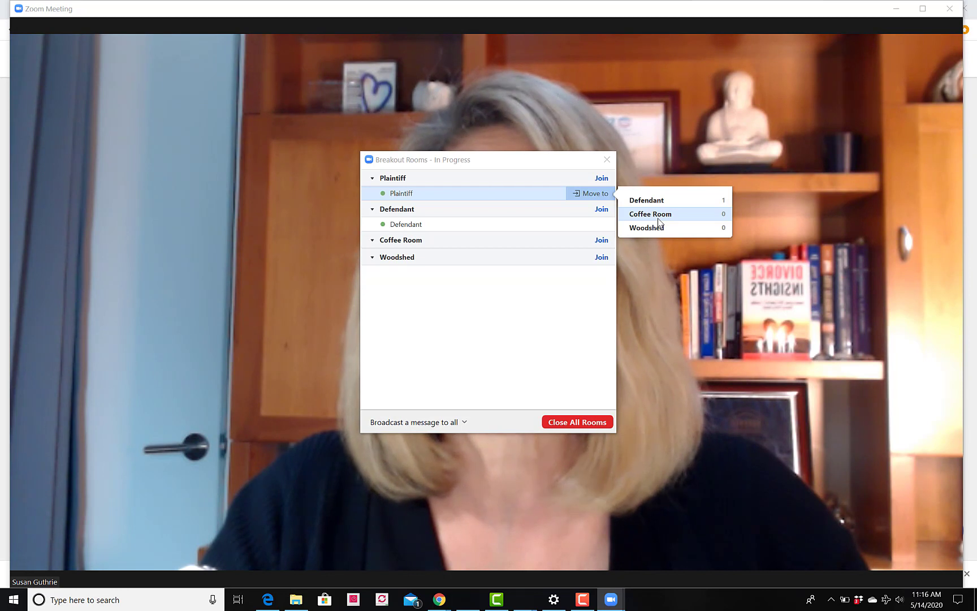
click(657, 219)
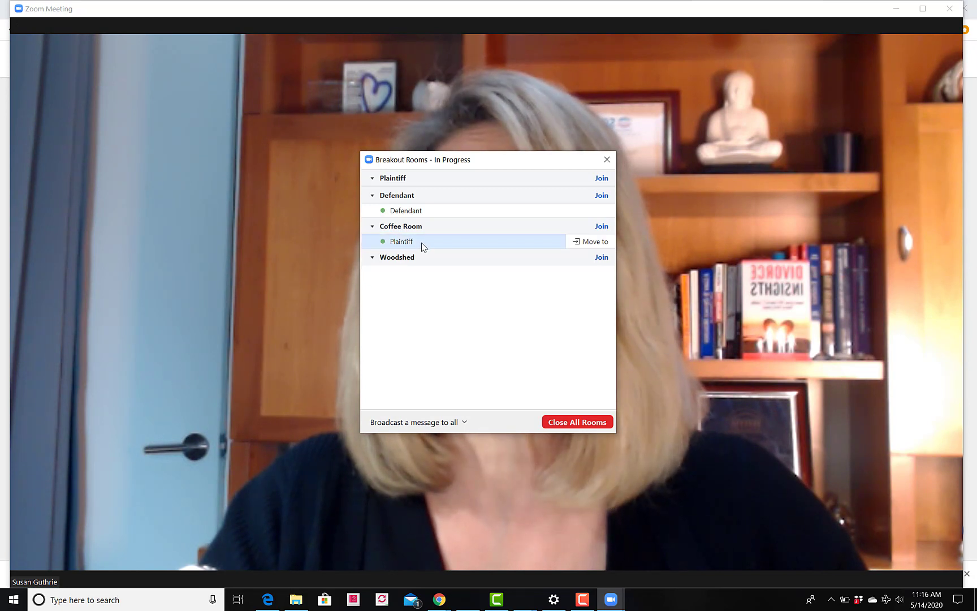
mouse_move(386, 243)
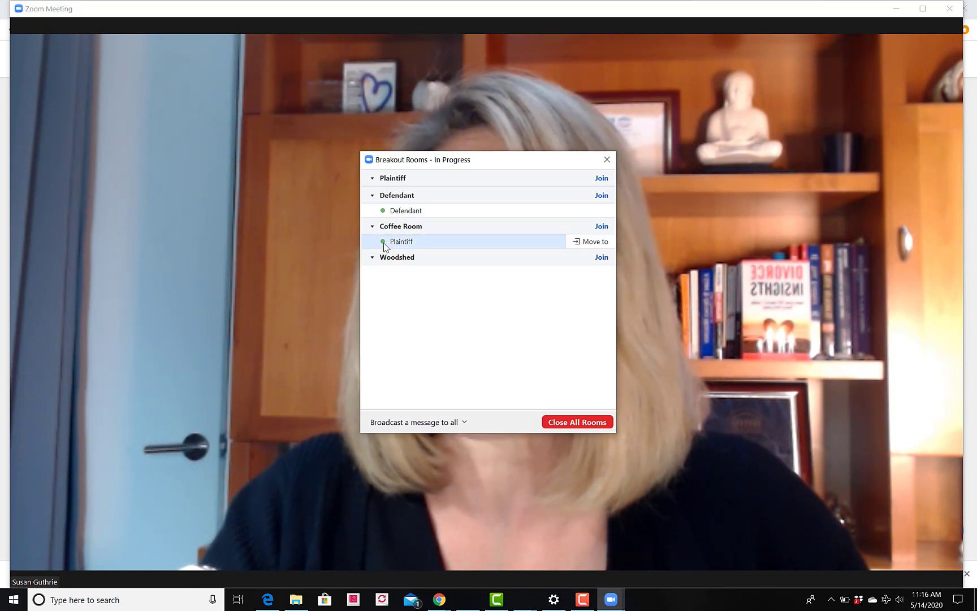
click(592, 211)
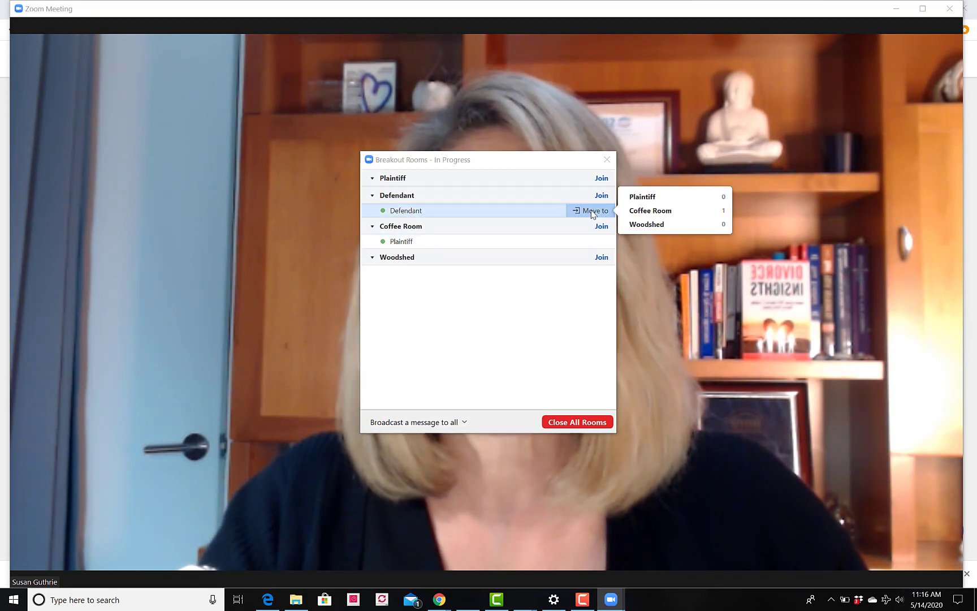
click(651, 211)
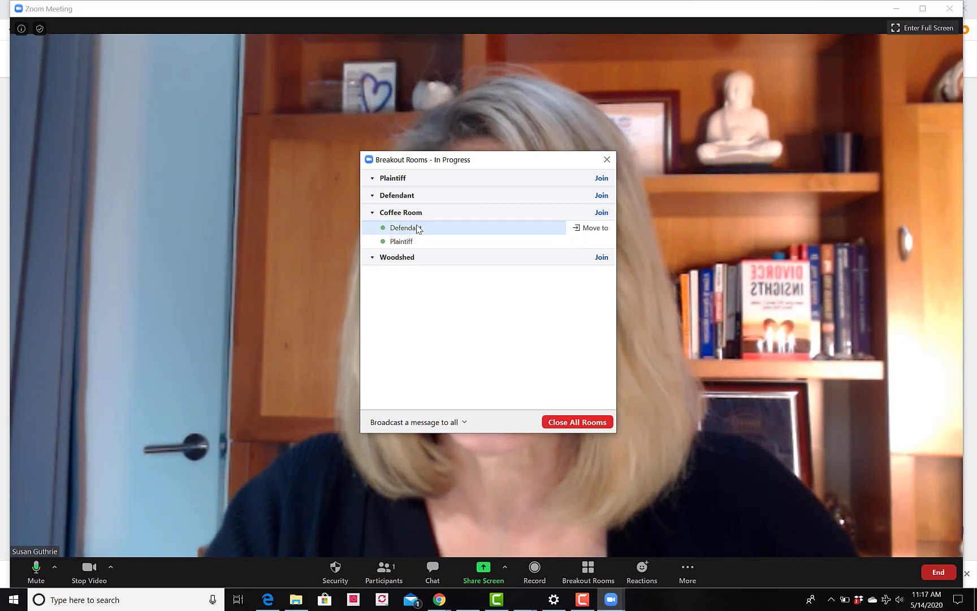
Join the Coffee Room with both parties
click(601, 214)
click(649, 221)
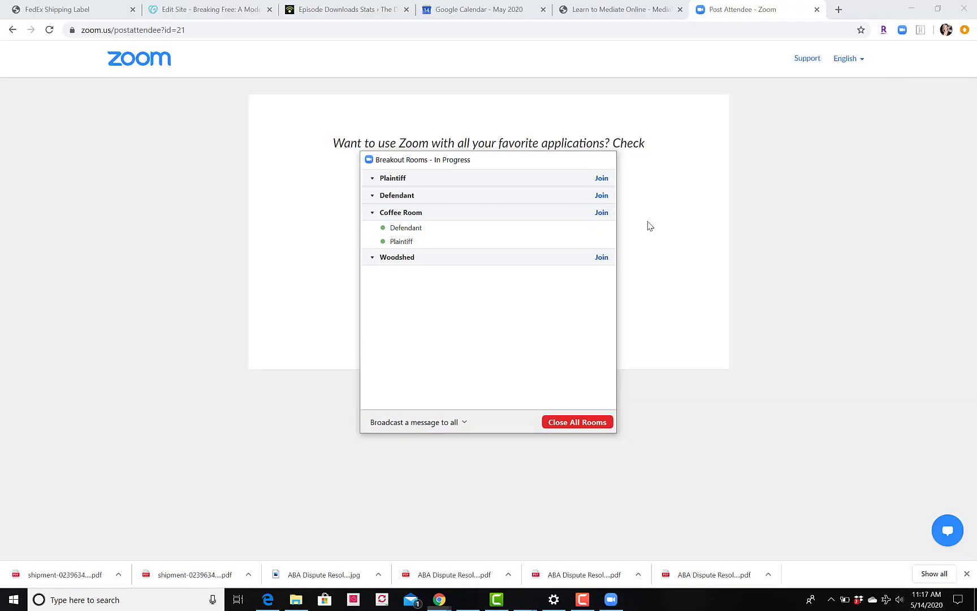